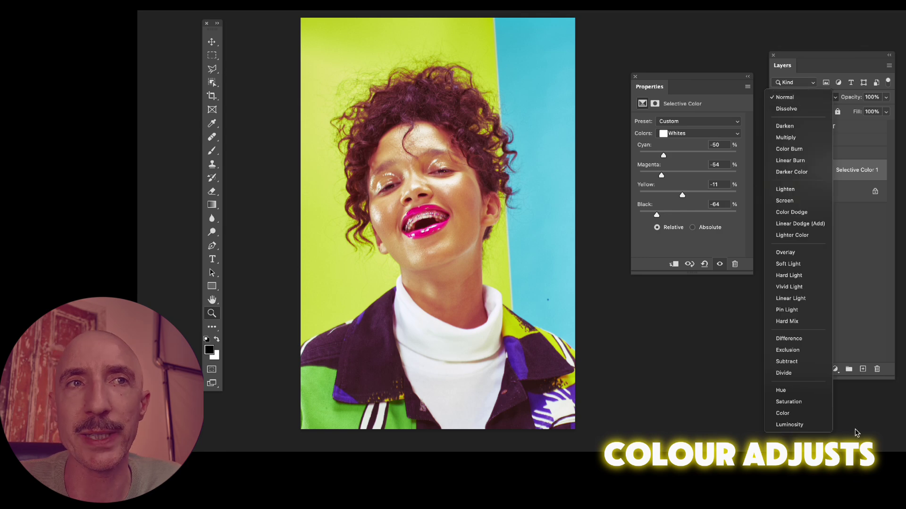
Set the Selective Color 1 layer's blending mode to Color and deselect the layer.
key(Escape)
click(855, 247)
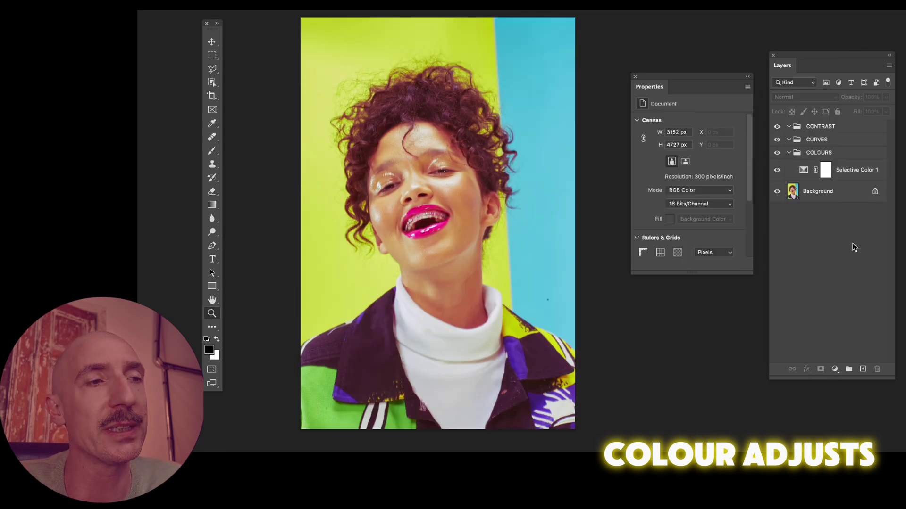
Add a second Selective Color layer in Color blending mode, with Neutrals at Cyan +1, Magenta +9, Yellow +7 and Black -1.
click(852, 171)
click(835, 368)
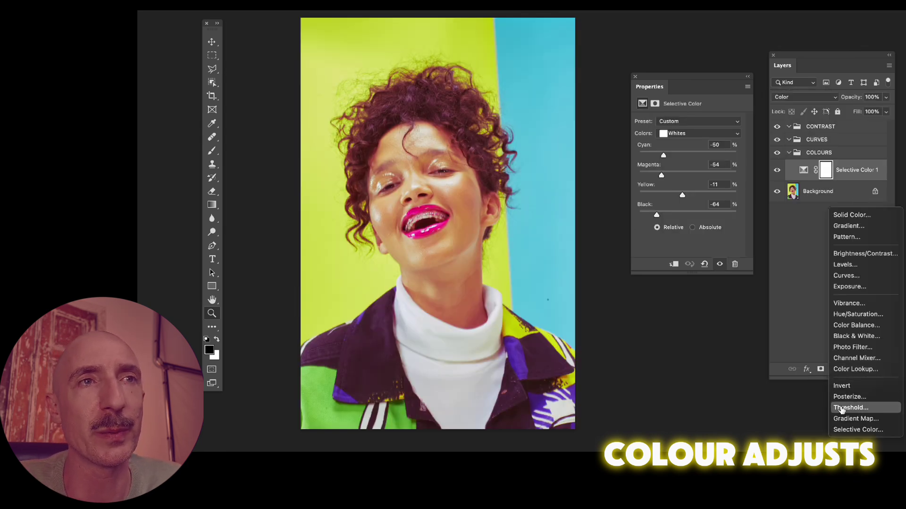
click(849, 430)
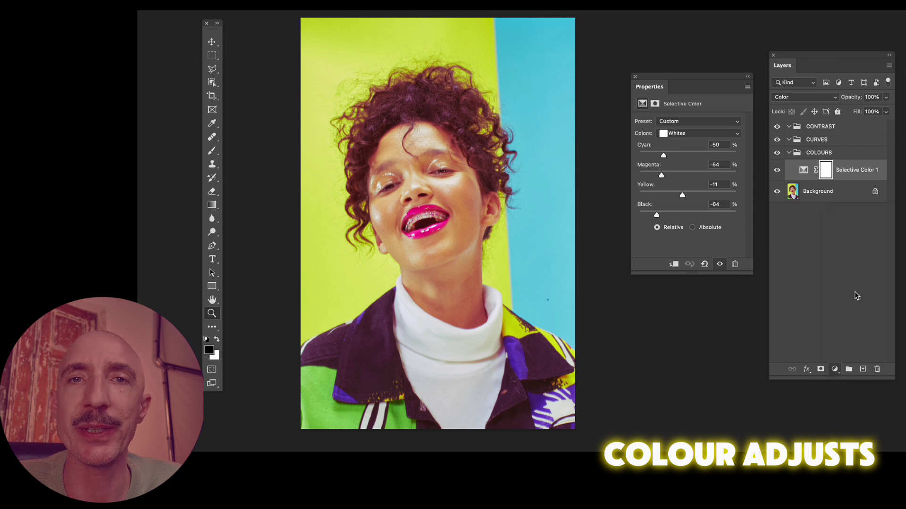
click(693, 137)
click(690, 144)
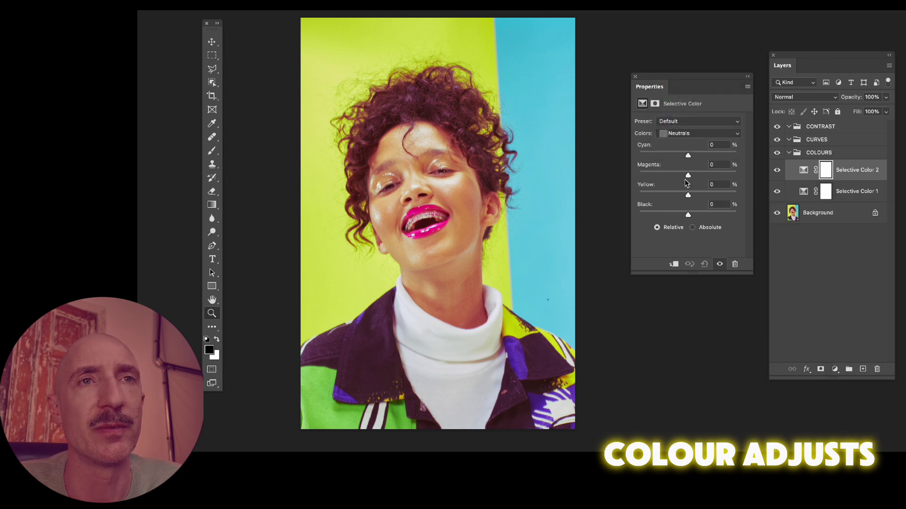
drag(682, 177, 688, 158)
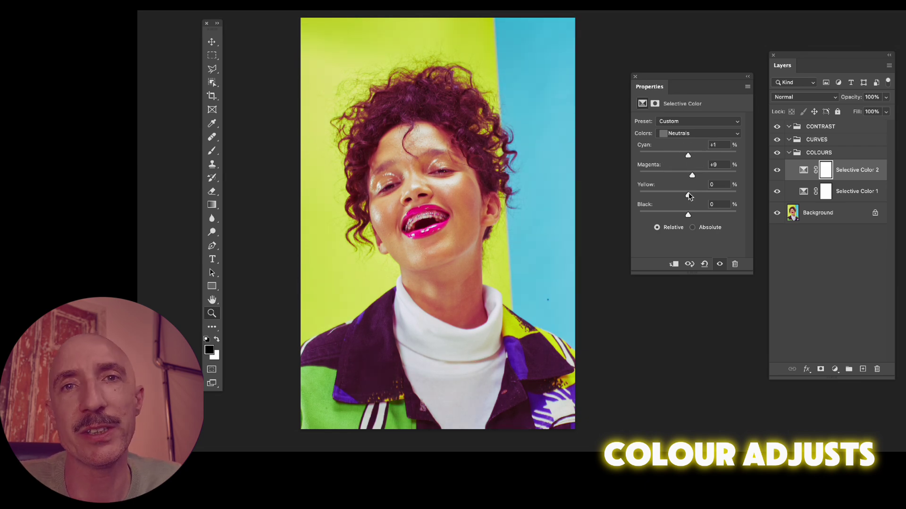
drag(689, 196, 687, 216)
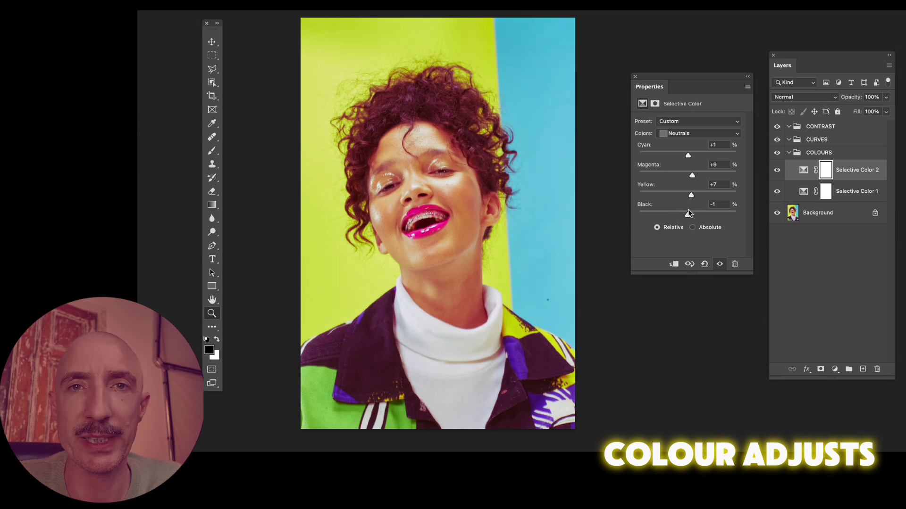
click(802, 96)
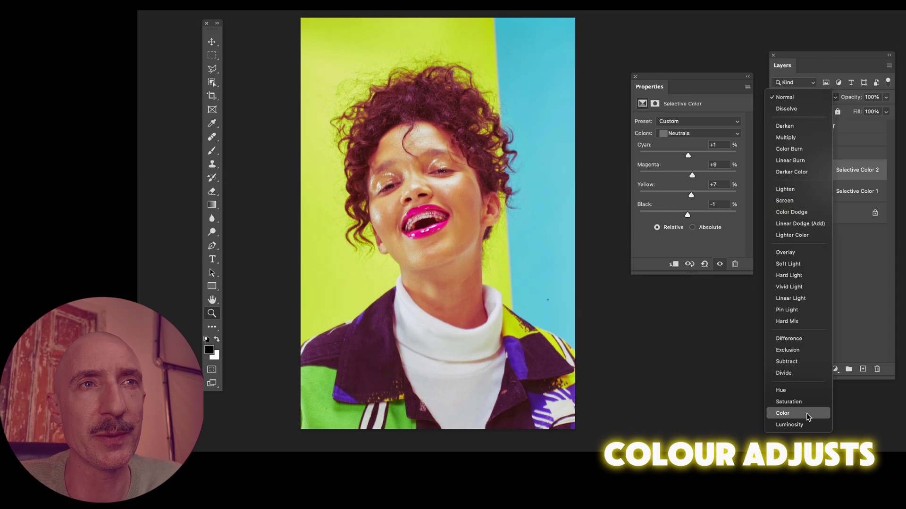
click(802, 410)
Add a Color Balance adjustment layer and set its Shadows to Cyan-Red +24, Magenta-Green +14 and Yellow-Blue +1.
click(834, 369)
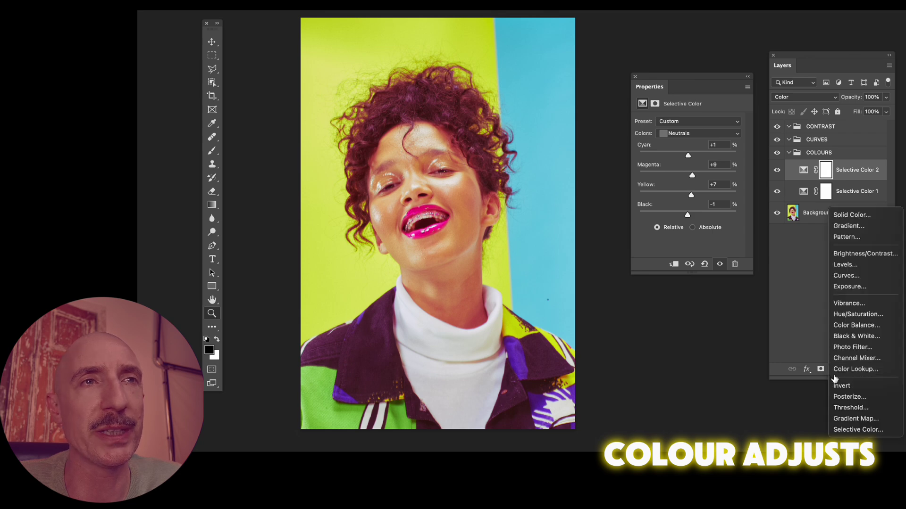
click(854, 326)
click(680, 124)
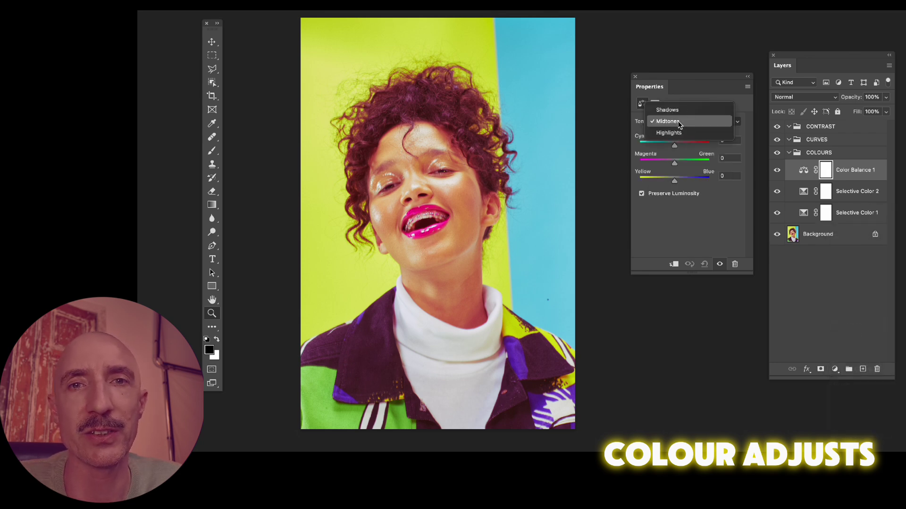
click(680, 109)
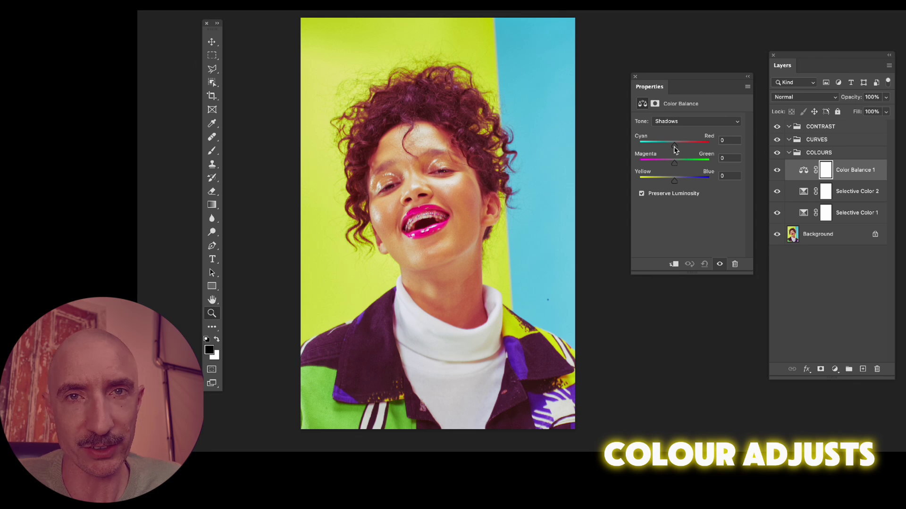
drag(674, 145, 677, 182)
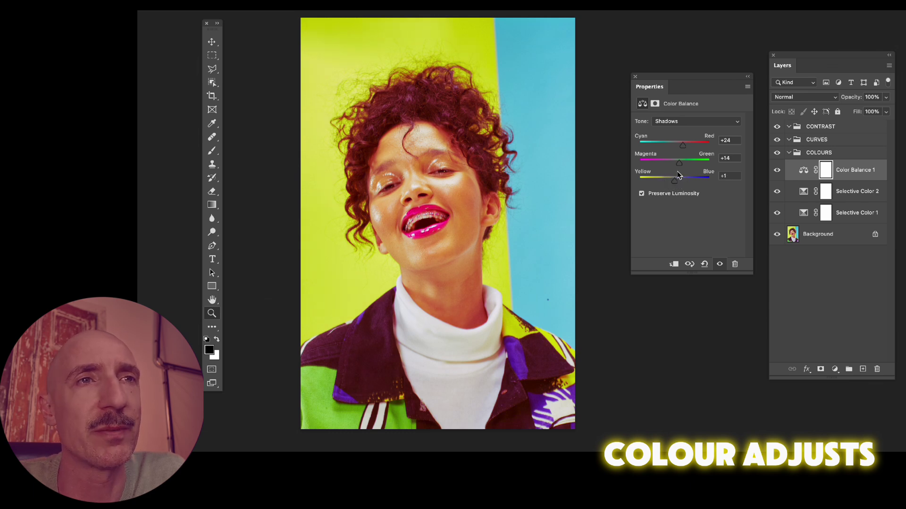
Set the Color Balance Midtones to Cyan-Red +2, Magenta-Green +13 and Yellow-Blue +30.
click(686, 121)
click(687, 131)
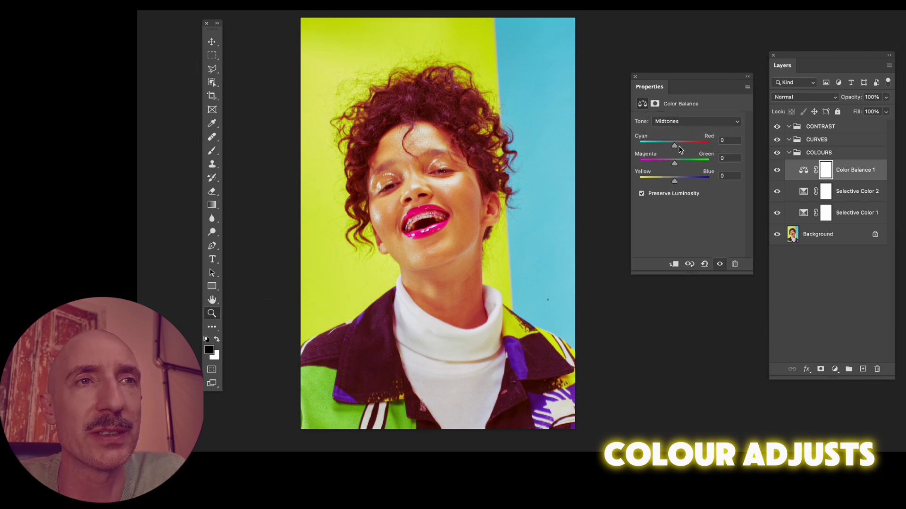
drag(676, 147, 684, 182)
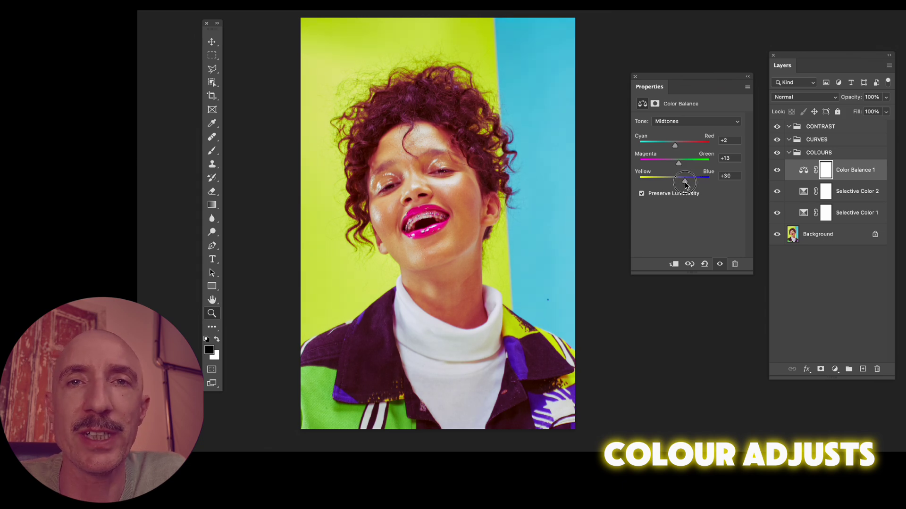
Set the Color Balance Highlights to Cyan-Red -32, Magenta-Green -14 and Yellow-Blue +11, and the layer's blending mode to Color.
click(683, 119)
click(683, 132)
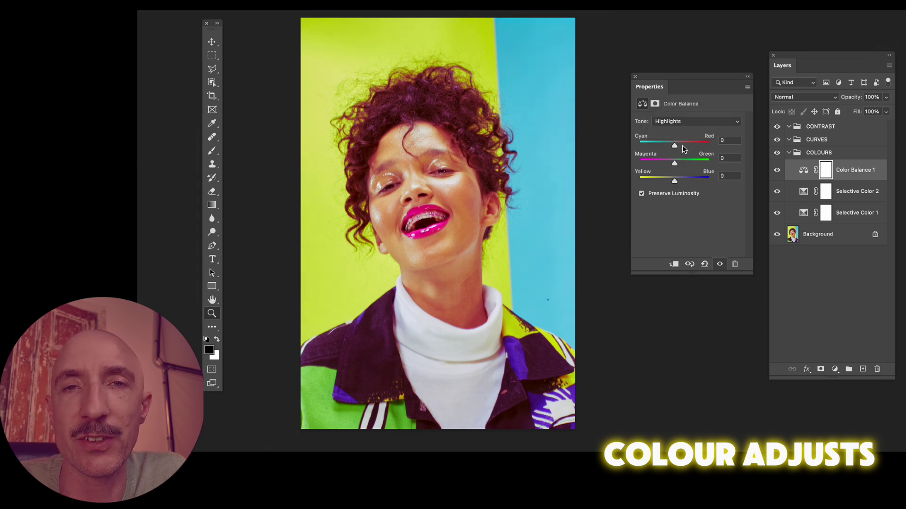
drag(673, 147, 678, 182)
click(831, 98)
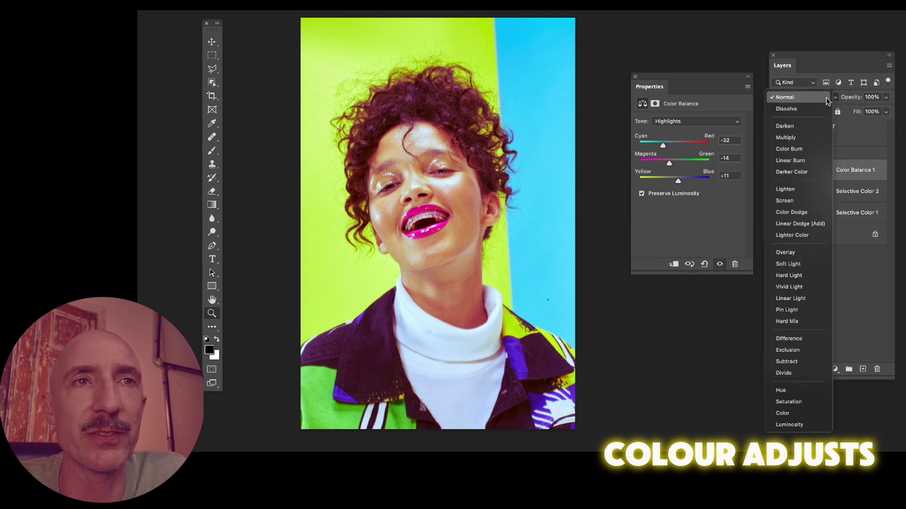
click(790, 413)
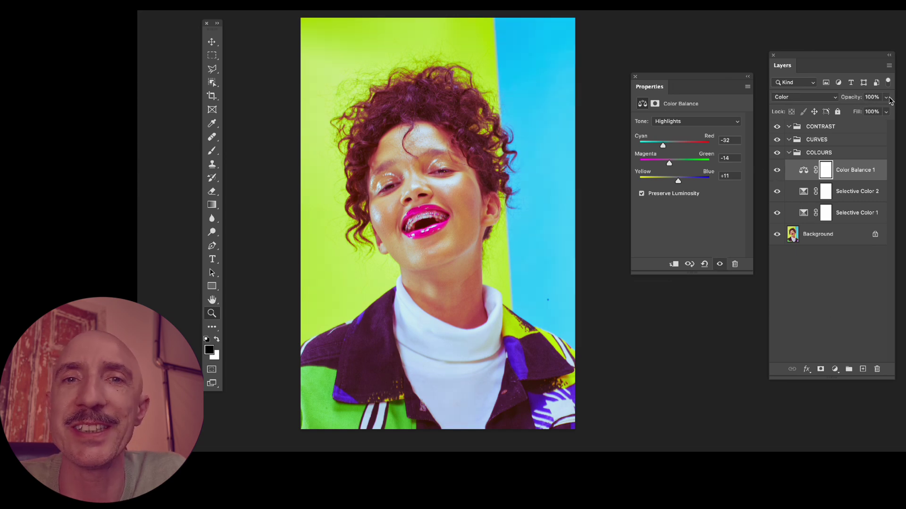
Collapse the COLOURS group and hide it.
click(789, 153)
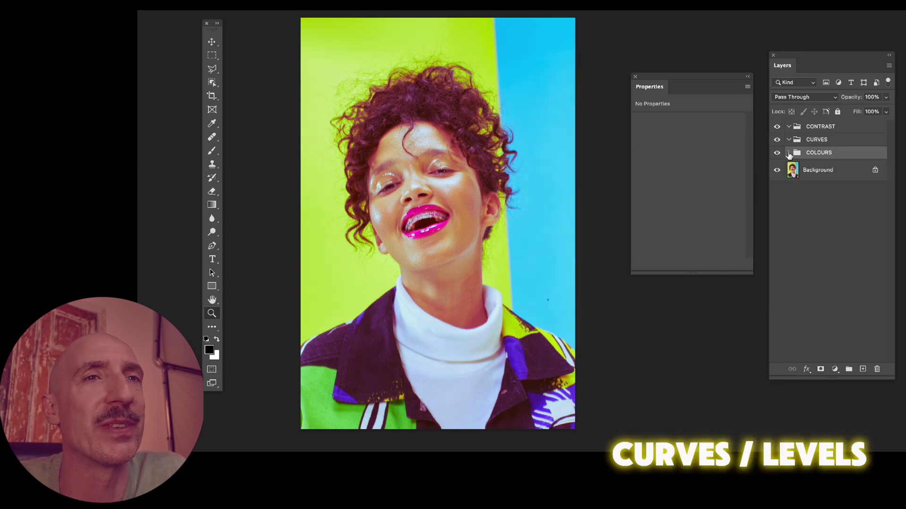
click(777, 153)
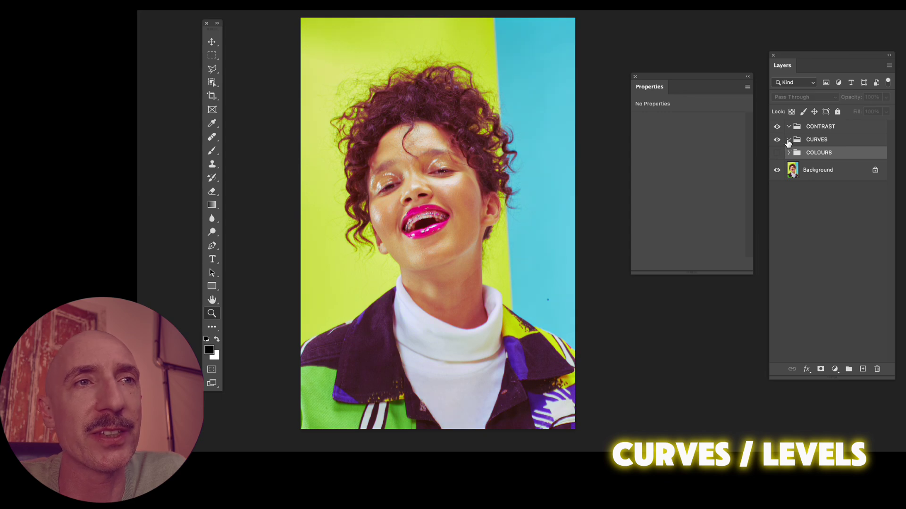
Add a Curves adjustment layer inside the CURVES group.
click(831, 142)
click(788, 140)
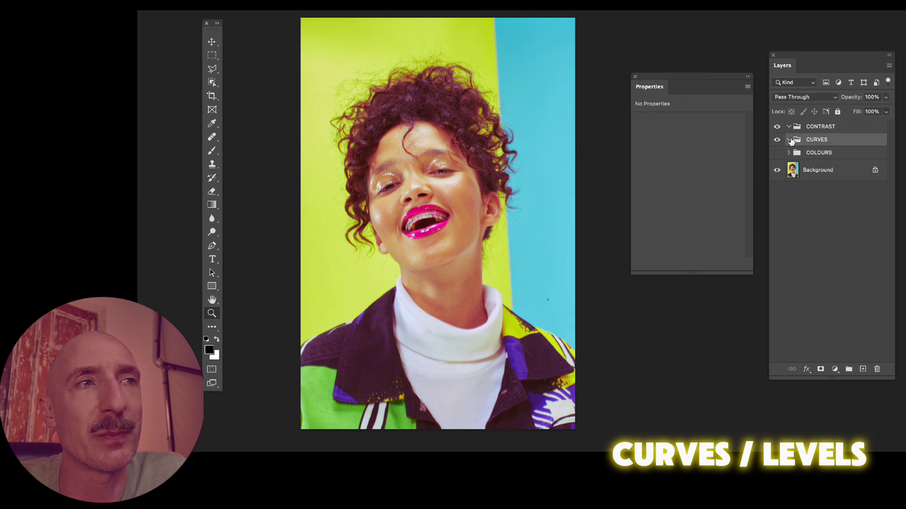
click(835, 369)
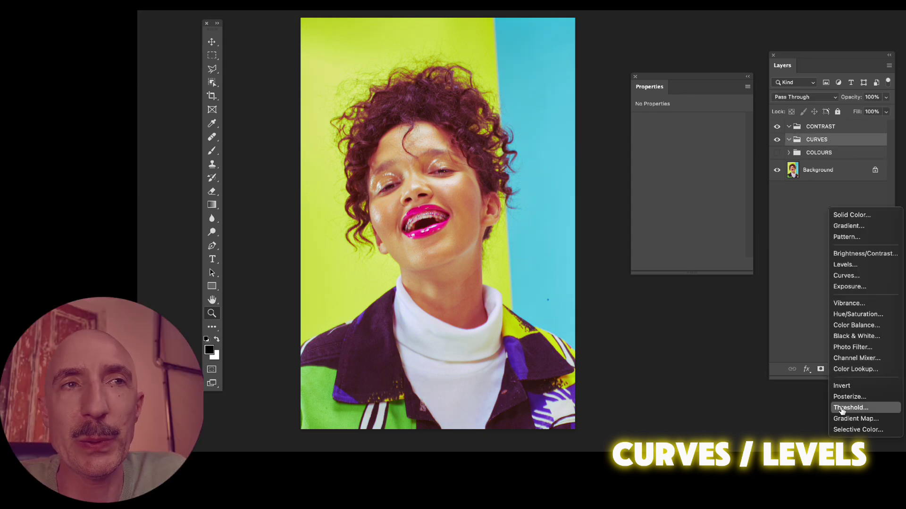
click(855, 276)
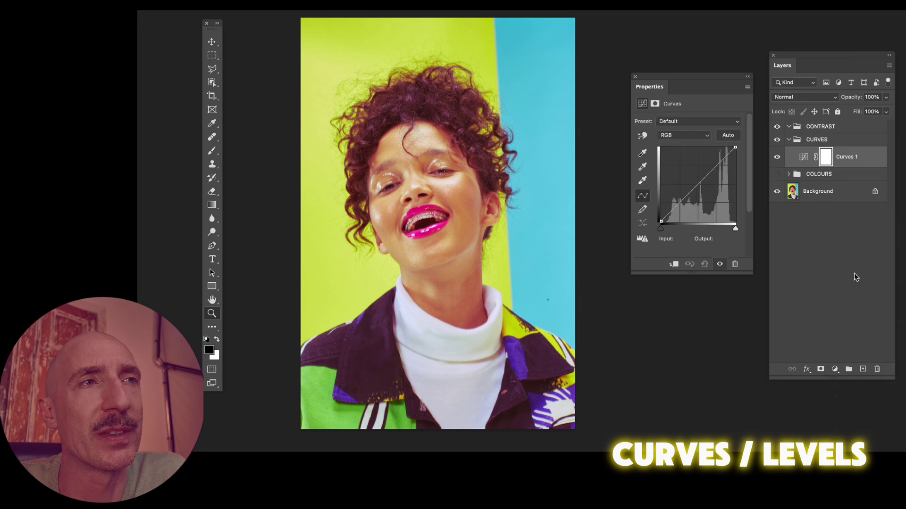
Shape the RGB curve by lifting the black point, lowering the midtones from input 153 to output 134, and pulling the white point to input 221.
drag(661, 222, 673, 208)
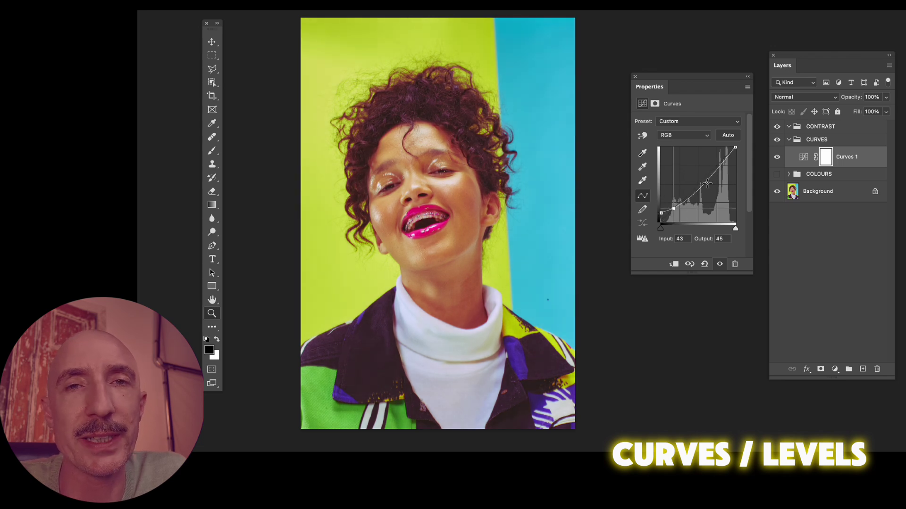
drag(705, 176, 705, 182)
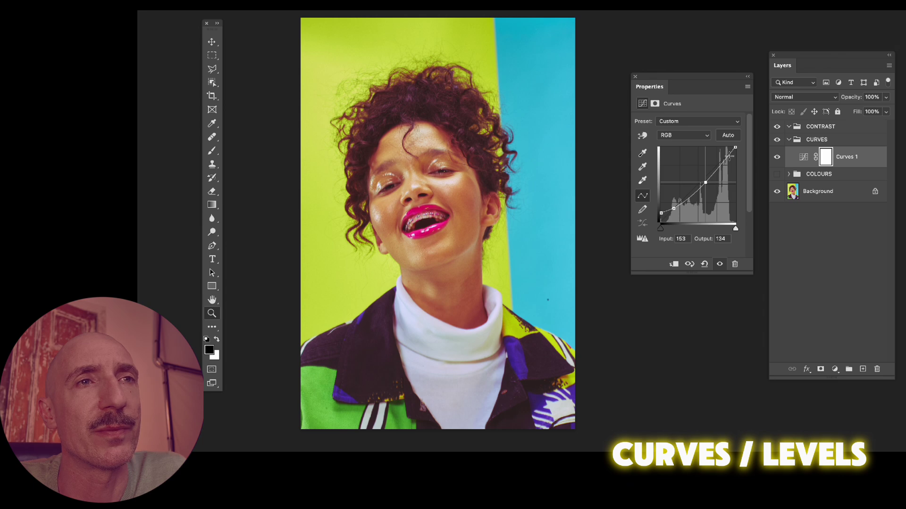
mouse_move(734, 148)
mouse_down()
mouse_move(719, 148)
mouse_move(748, 166)
mouse_move(725, 159)
mouse_up()
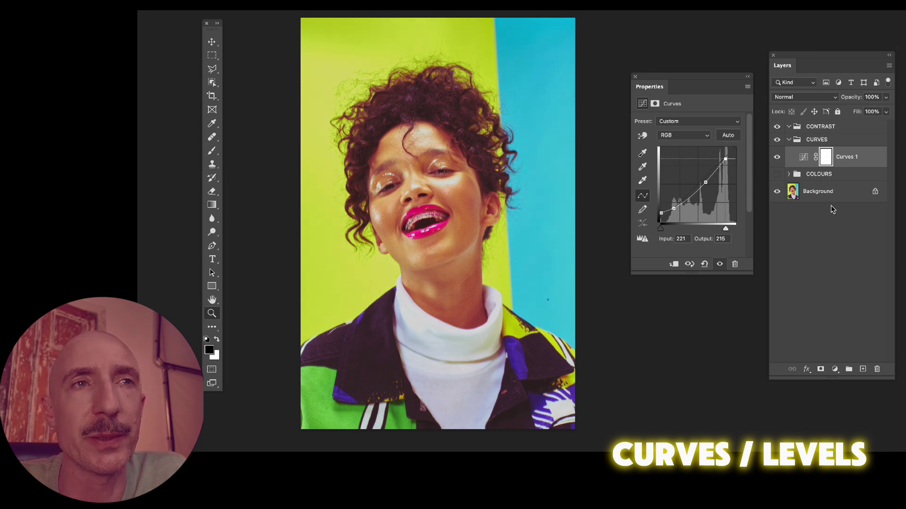
Add a Levels adjustment layer above the Curves layer in the CURVES group.
click(835, 368)
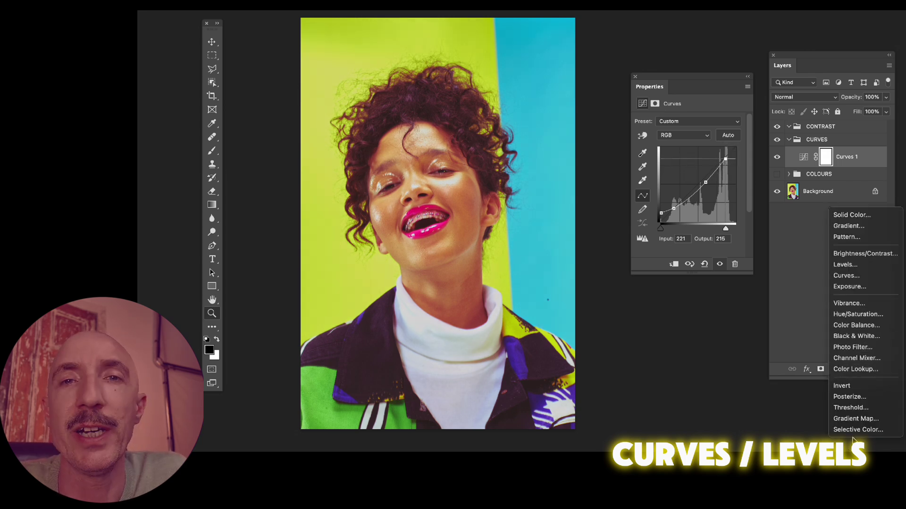
click(843, 264)
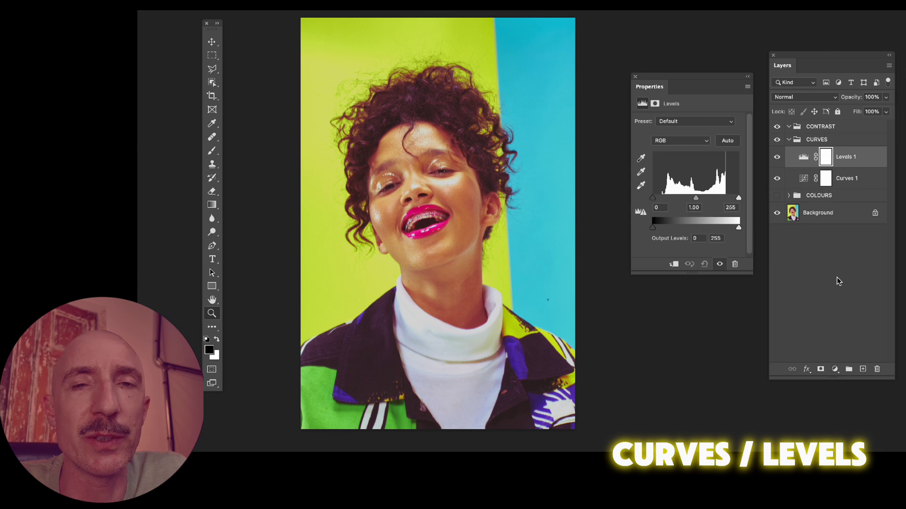
Set the Curves 1 layer's blending mode to Luminosity, comparing the image with the layer hidden and shown before and after.
click(847, 179)
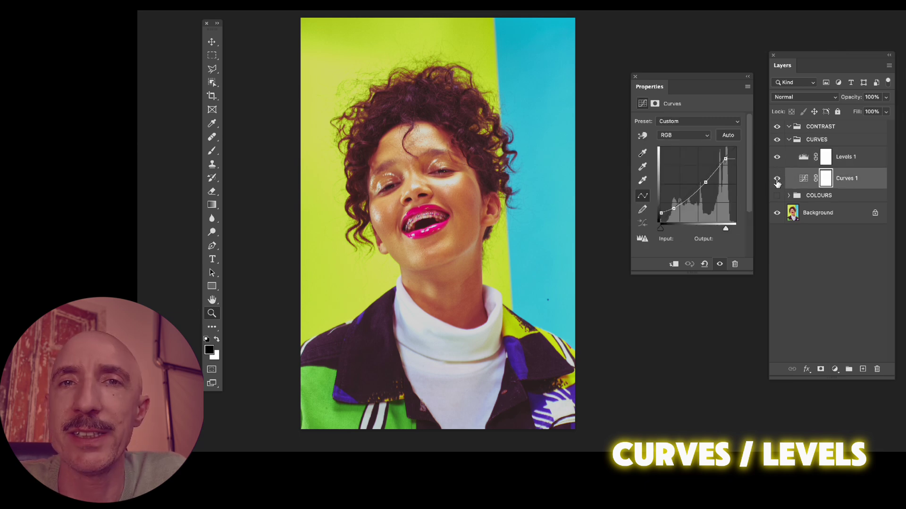
click(777, 180)
click(777, 179)
click(810, 98)
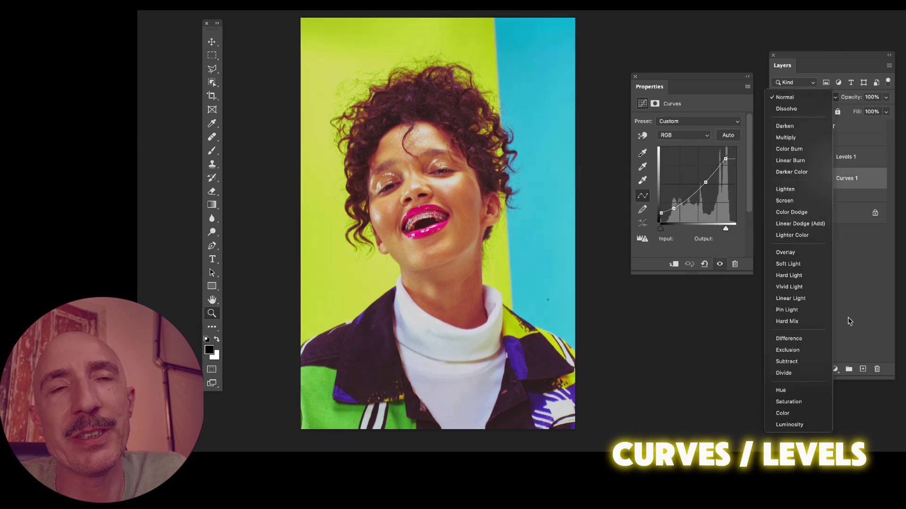
click(789, 425)
click(776, 179)
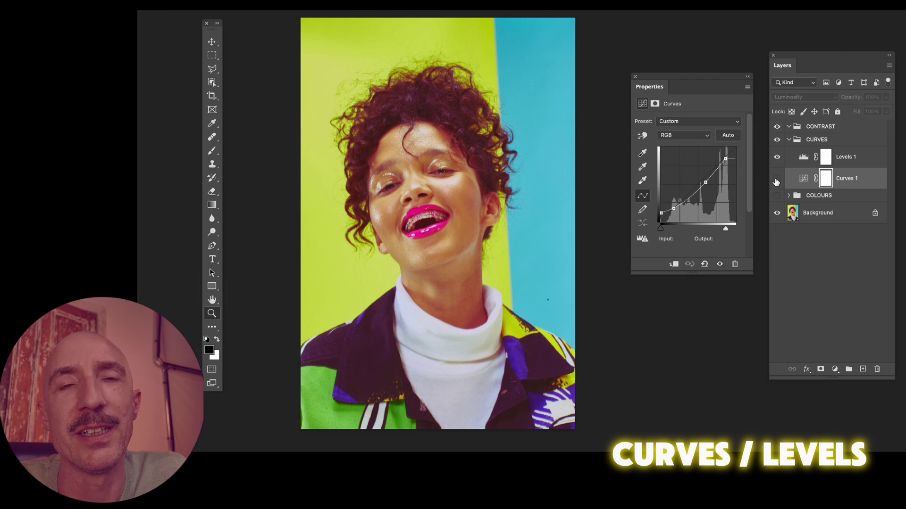
click(776, 180)
Switch the Curves 1 layer's blending mode back to Normal to compare its effect on the colours.
click(869, 162)
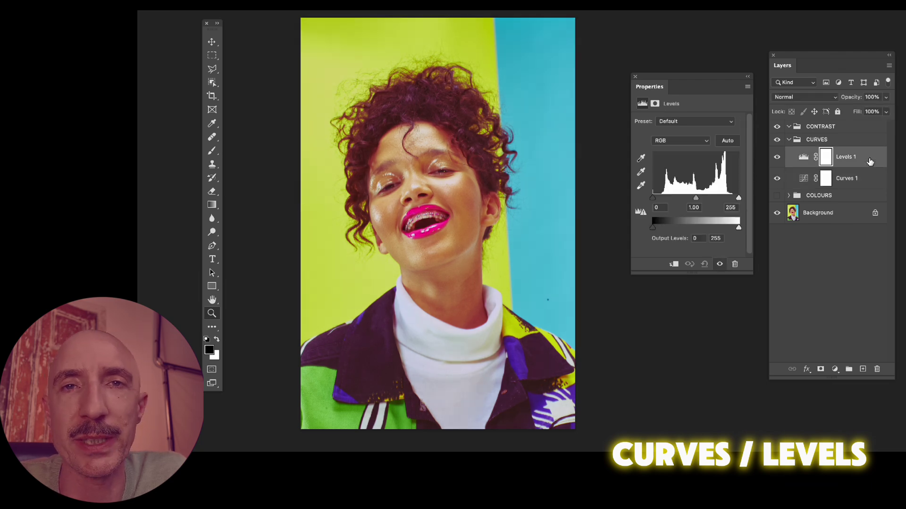
click(868, 189)
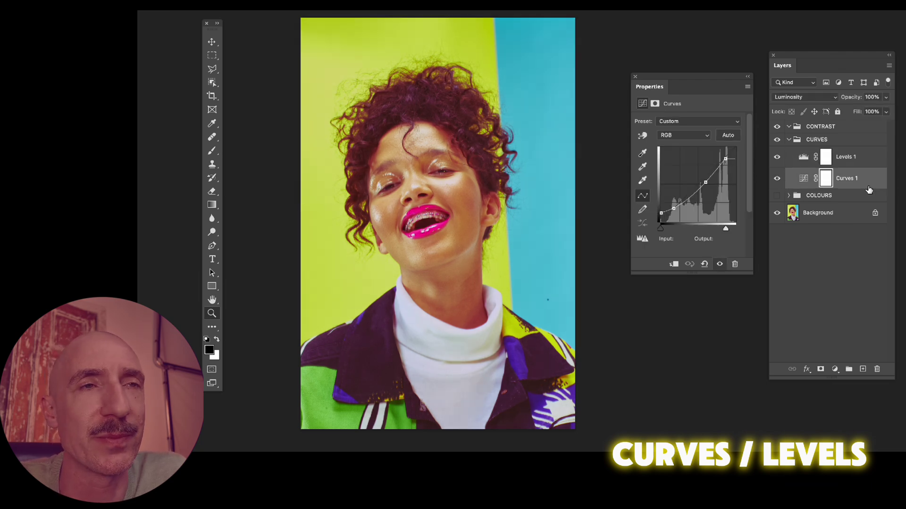
click(797, 98)
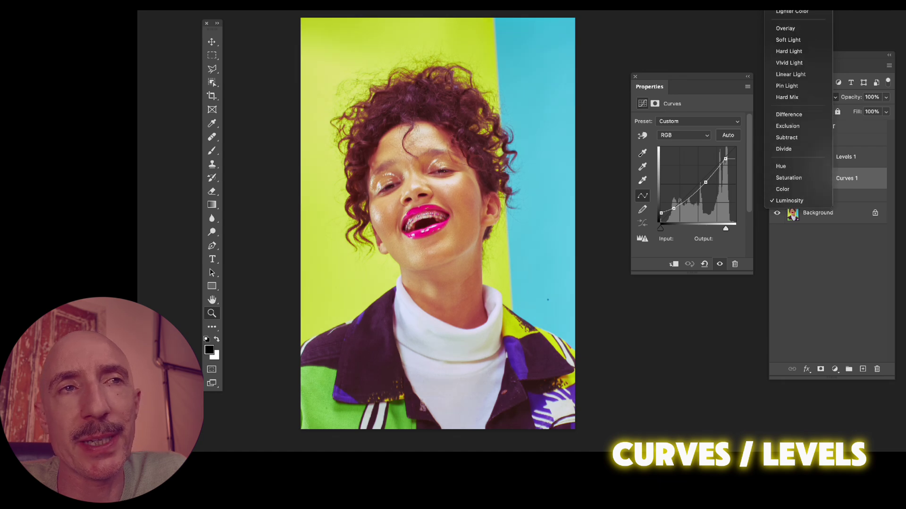
scroll(797, 160, up, 2)
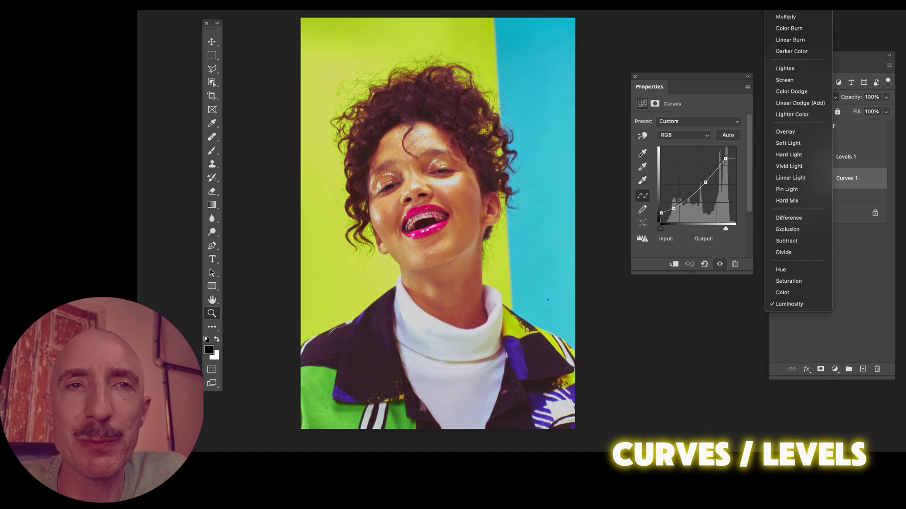
click(784, 1)
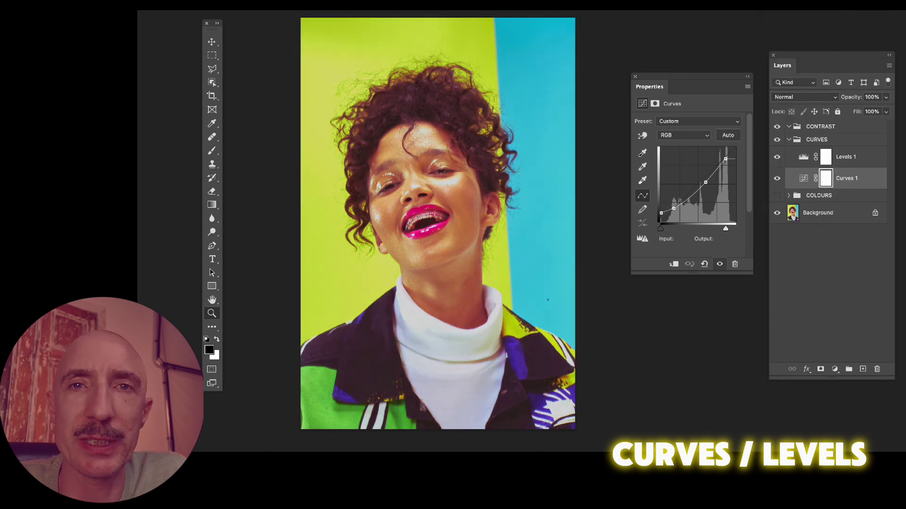
Set the blending mode of the Curves 1 and Levels 1 layers to Luminosity.
click(805, 98)
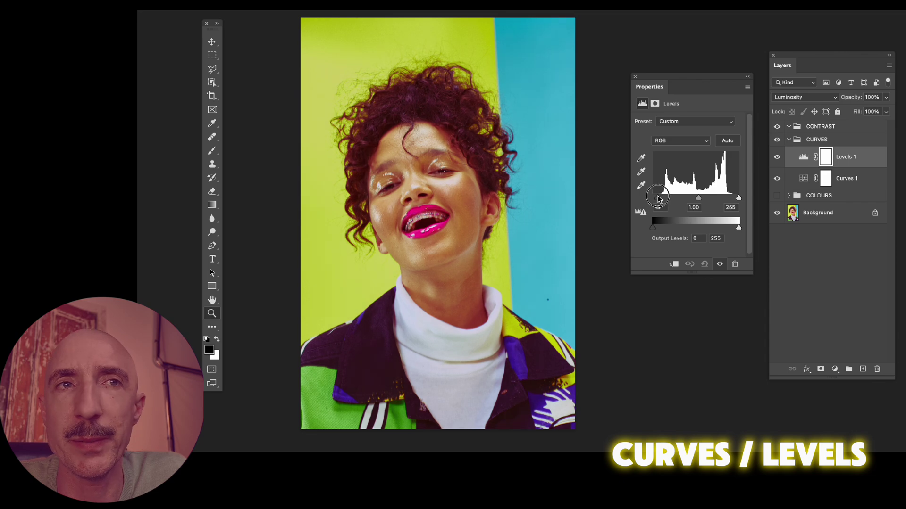
Lower the Levels 1 white input level and add an Exposure layer with Exposure -0.68, Offset +0.0294 and Gamma Correction 0.82.
drag(739, 198, 722, 198)
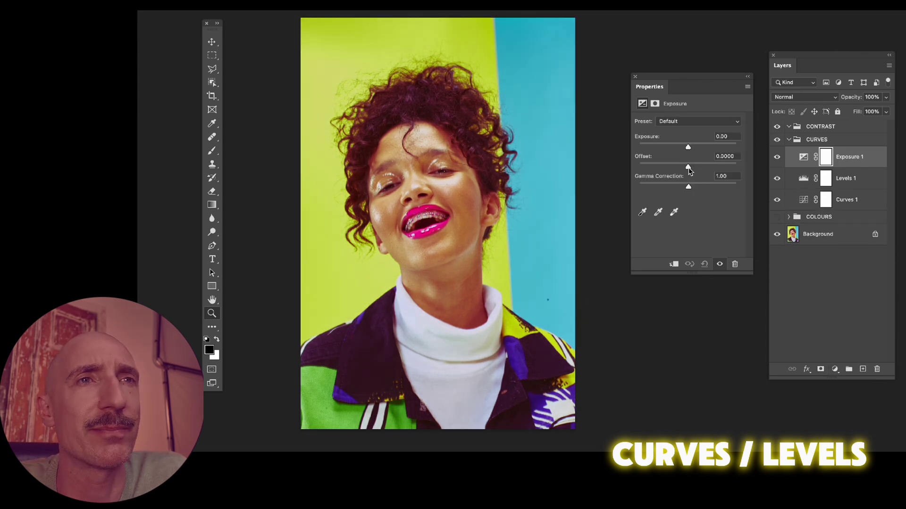
mouse_move(688, 168)
mouse_down()
mouse_move(670, 168)
mouse_move(691, 168)
mouse_up()
drag(688, 148, 682, 148)
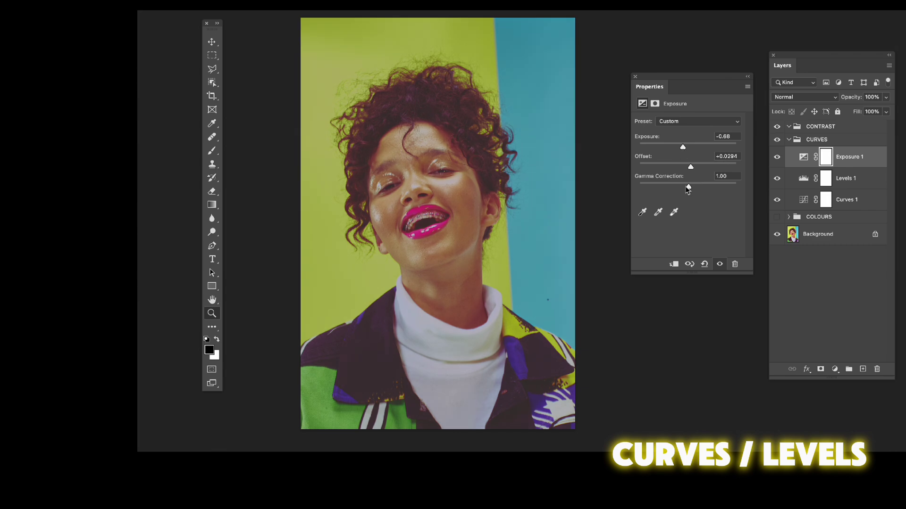
drag(688, 188, 694, 184)
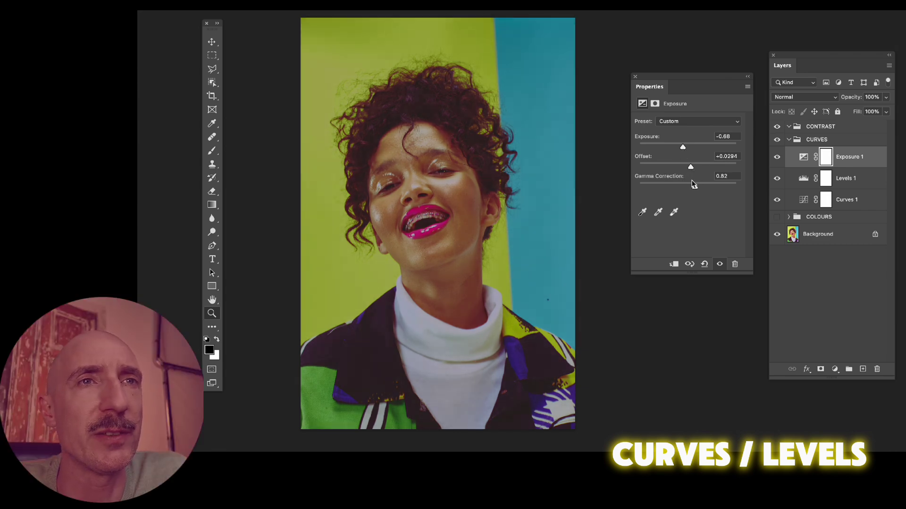
click(811, 98)
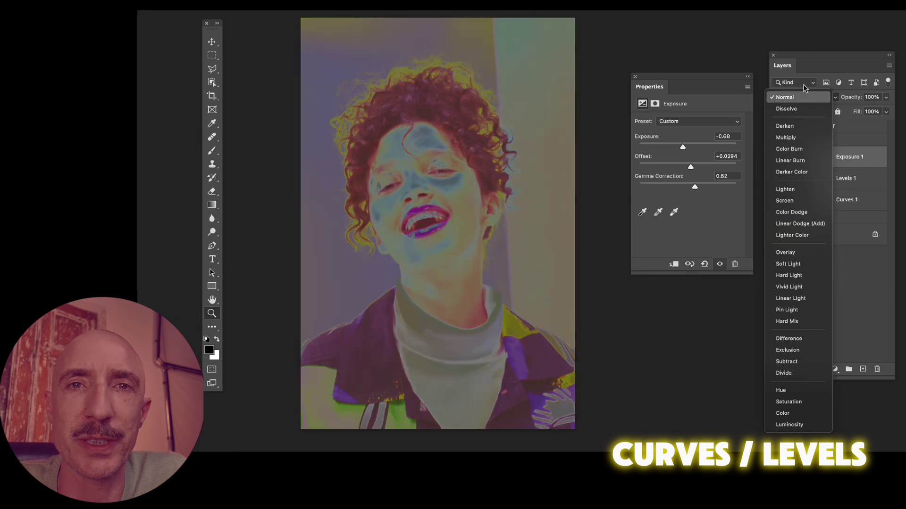
key(Escape)
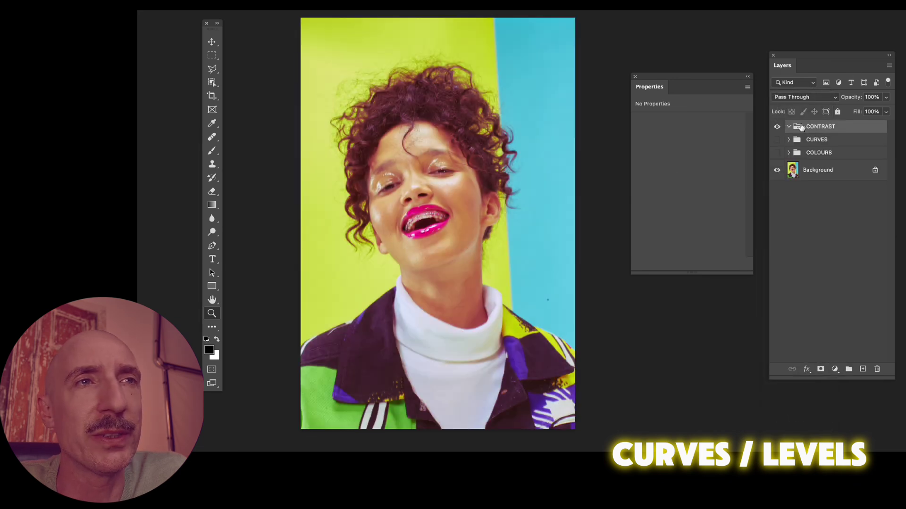
Add a Vibrance adjustment layer in the CONTRAST group with Vibrance -64 and Saturation +57.
click(835, 369)
click(849, 305)
drag(687, 131, 716, 151)
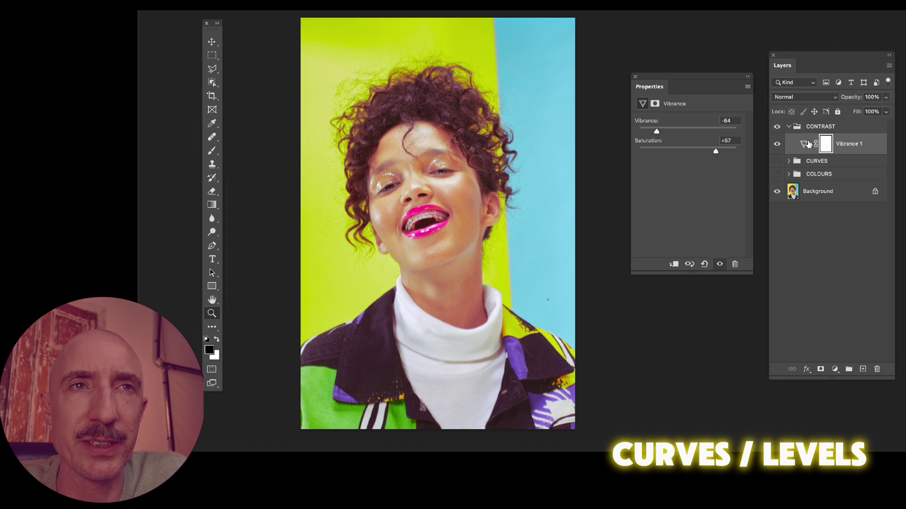
Set the CONTRAST group's opacity to 59% and the CURVES group's opacity to 78%.
click(886, 97)
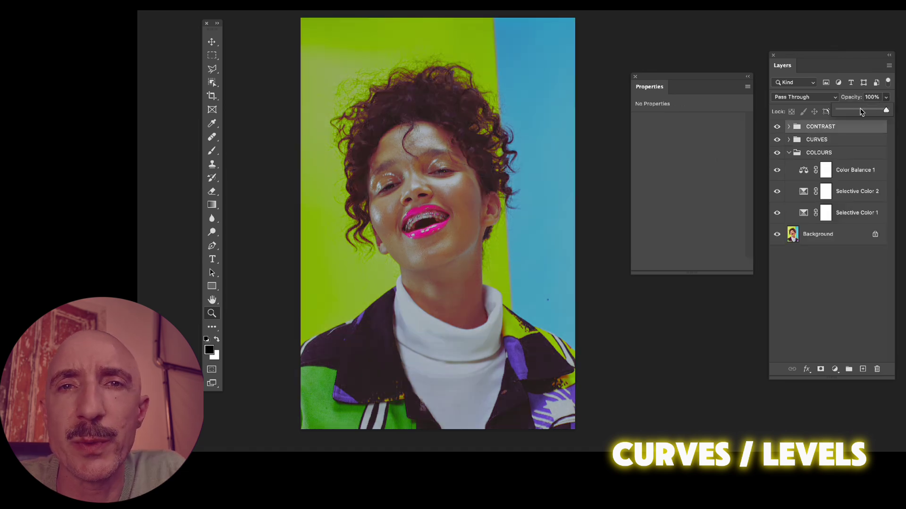
mouse_move(861, 110)
mouse_down()
mouse_move(837, 109)
mouse_move(880, 109)
mouse_move(867, 111)
mouse_up()
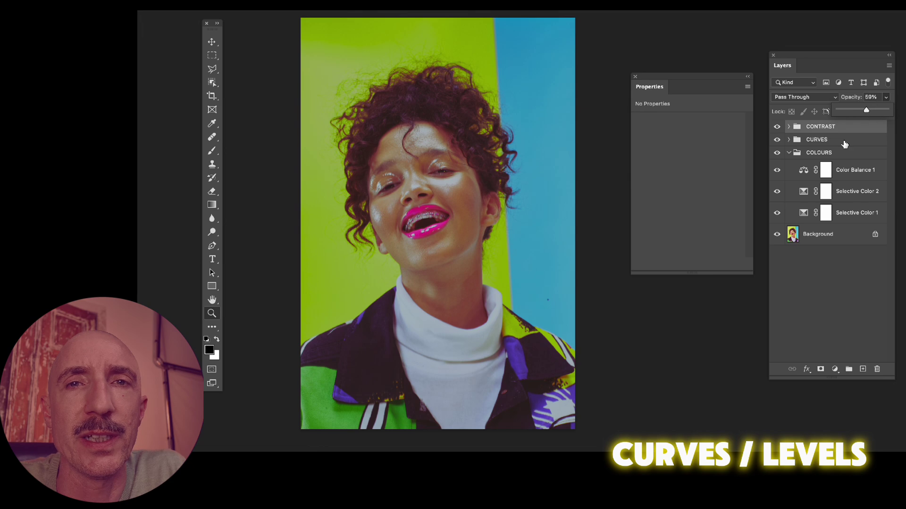
click(787, 141)
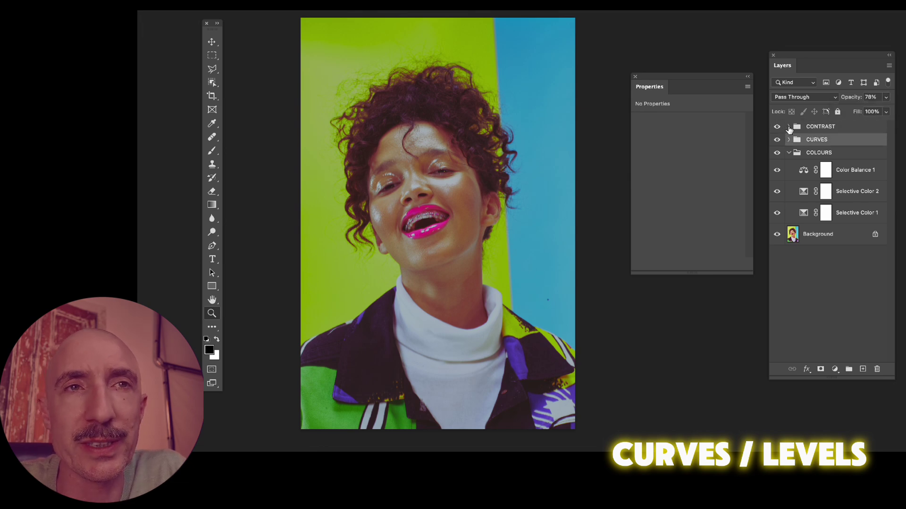
Expand the CONTRAST and CURVES groups and compare the image with the Exposure 1 layer hidden and shown.
click(789, 127)
click(788, 162)
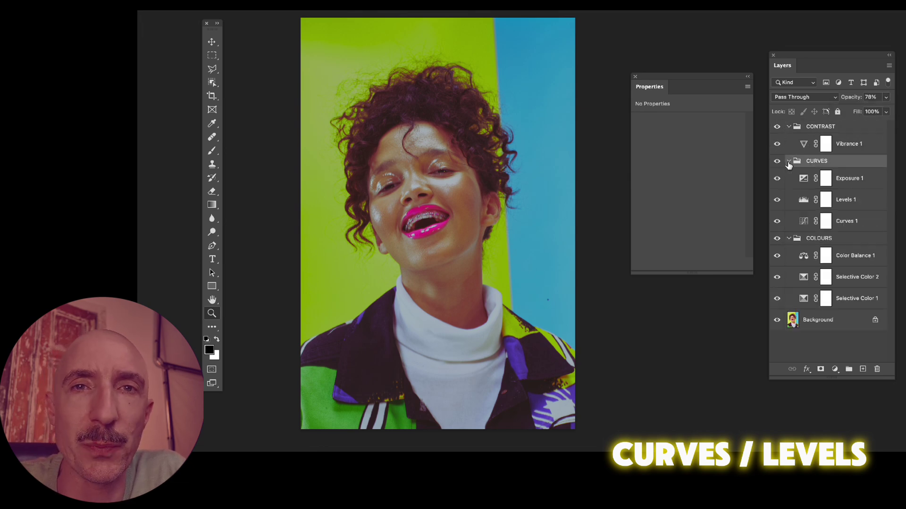
click(863, 189)
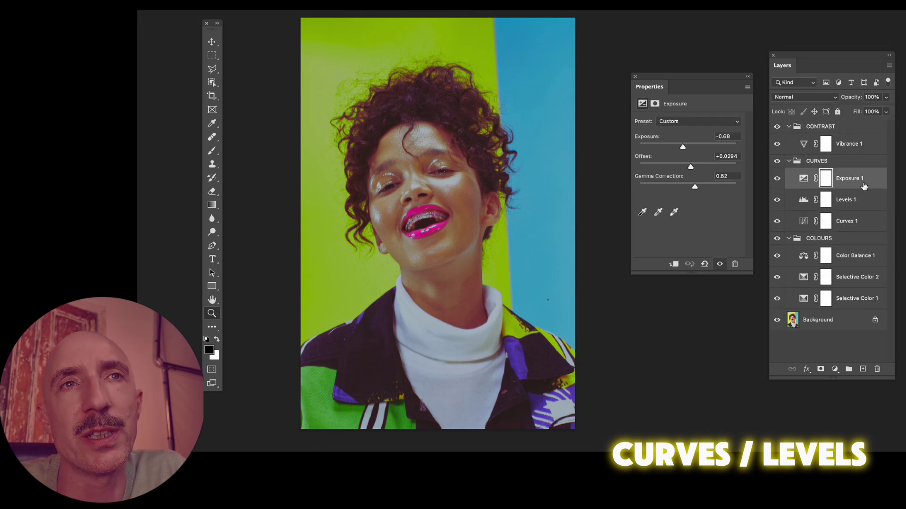
click(778, 180)
click(778, 180)
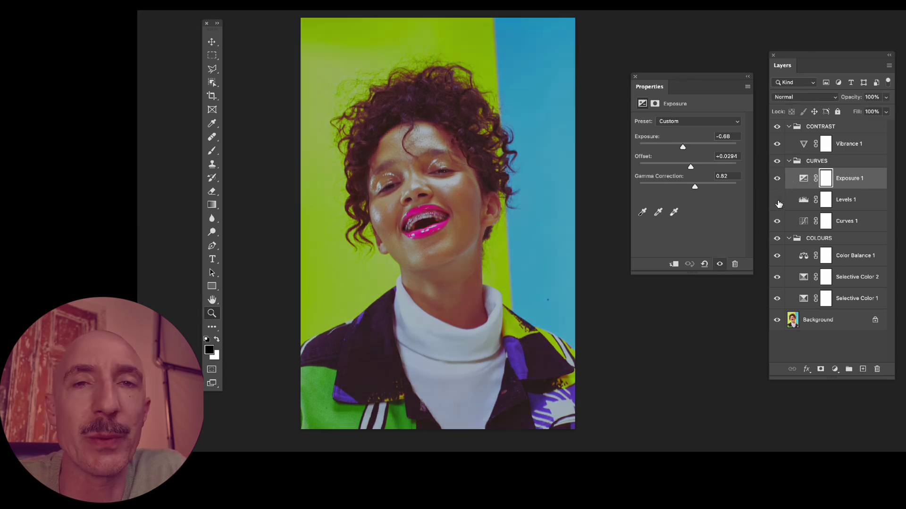
Move the Curves 1 layer to the top of the CURVES group, above Exposure 1, and reduce its opacity.
drag(847, 221, 864, 171)
click(776, 180)
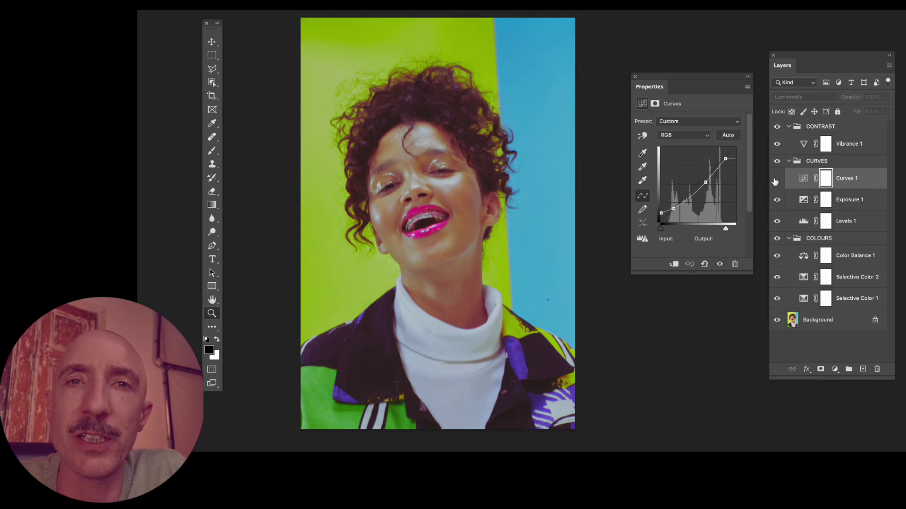
click(776, 180)
click(886, 97)
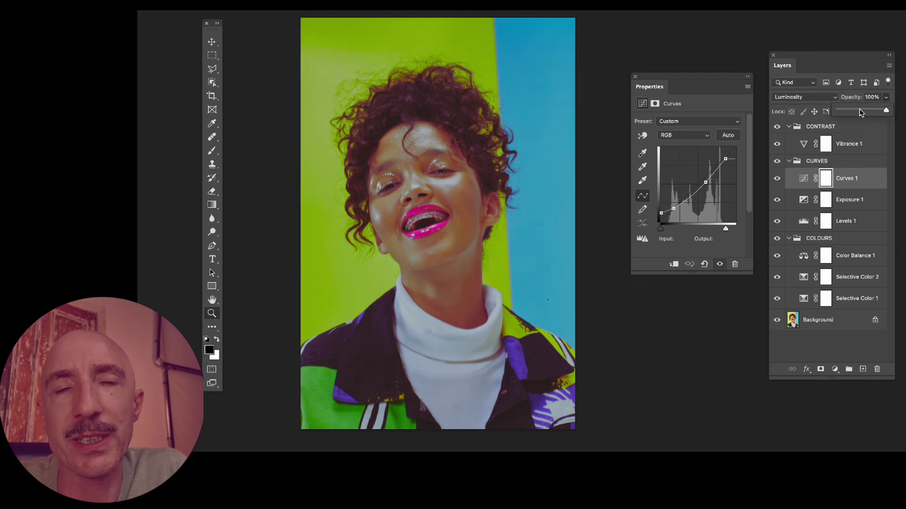
drag(859, 110, 873, 110)
Review the Exposure 1, Color Balance 1, Selective Color 1 and Vibrance 1 layers and their settings.
click(859, 201)
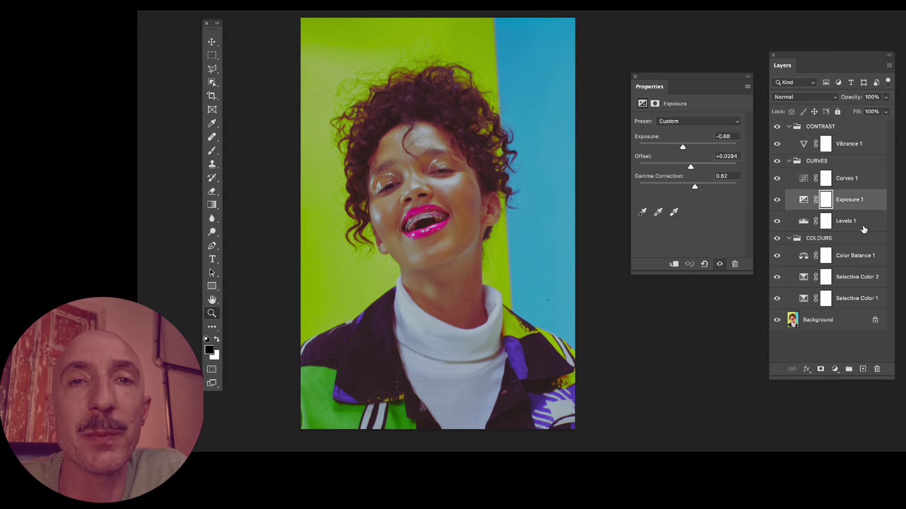
click(861, 255)
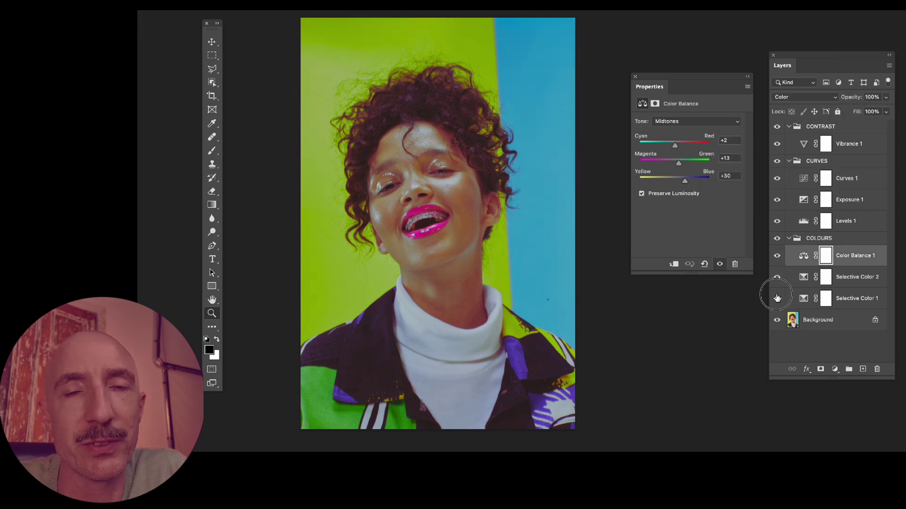
click(849, 305)
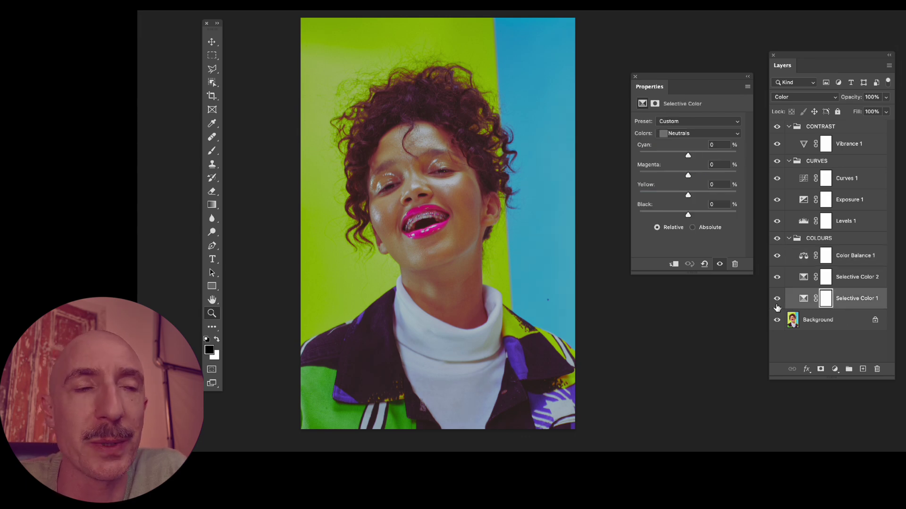
click(850, 145)
Make two stacked duplicates of the Background layer and rename the upper copy REPAIR.
click(844, 326)
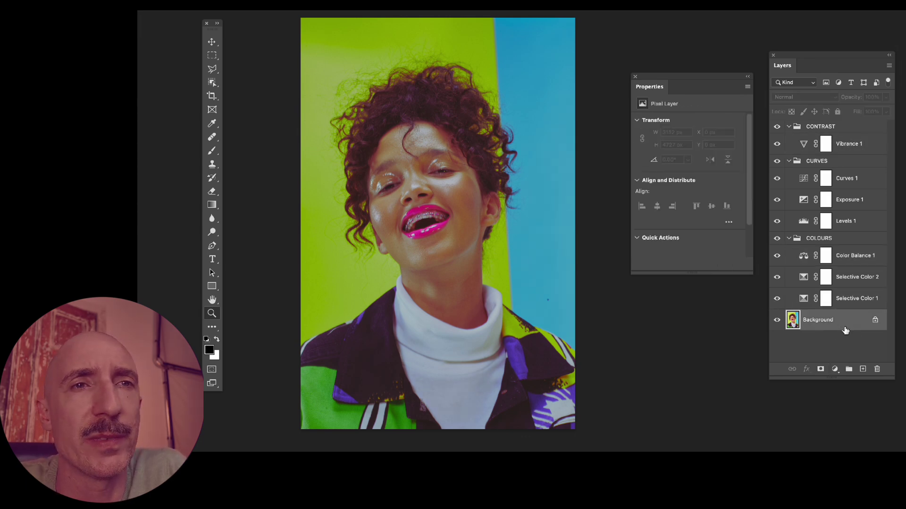
double_click(844, 325)
click(671, 217)
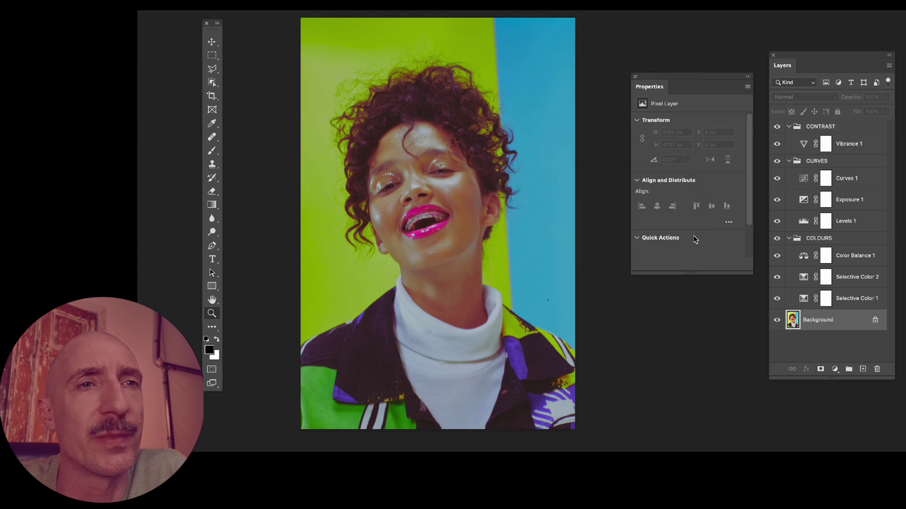
drag(825, 319, 864, 371)
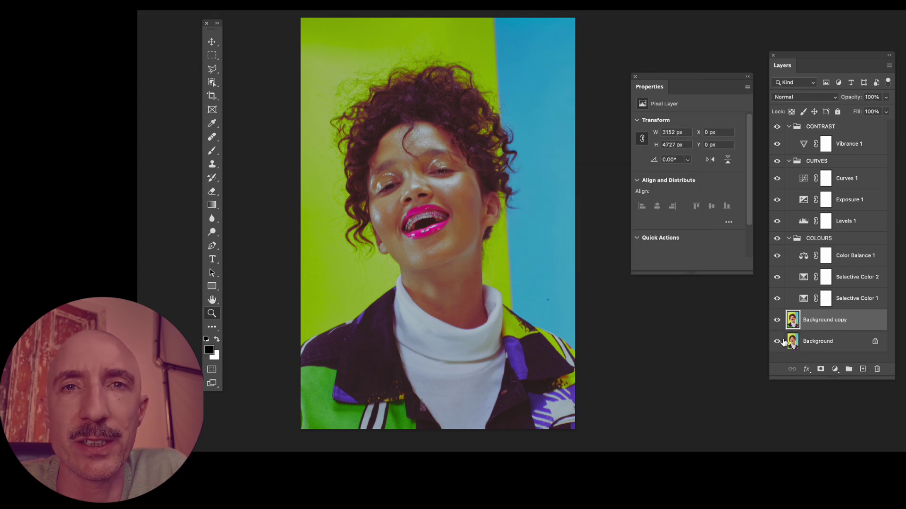
drag(843, 325, 863, 369)
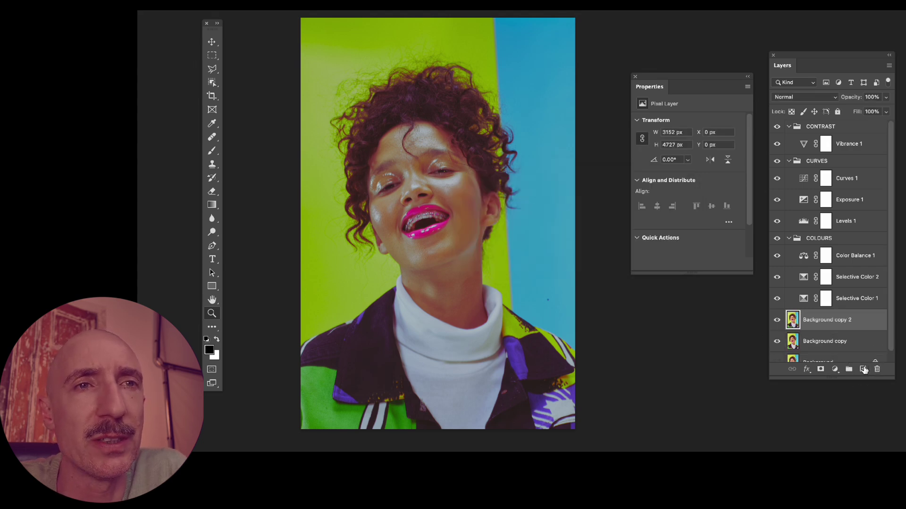
Fill the bright background gaps in the curls above the right-hand eye and ear with cloned dark hair on the REPAIR layer.
click(407, 153)
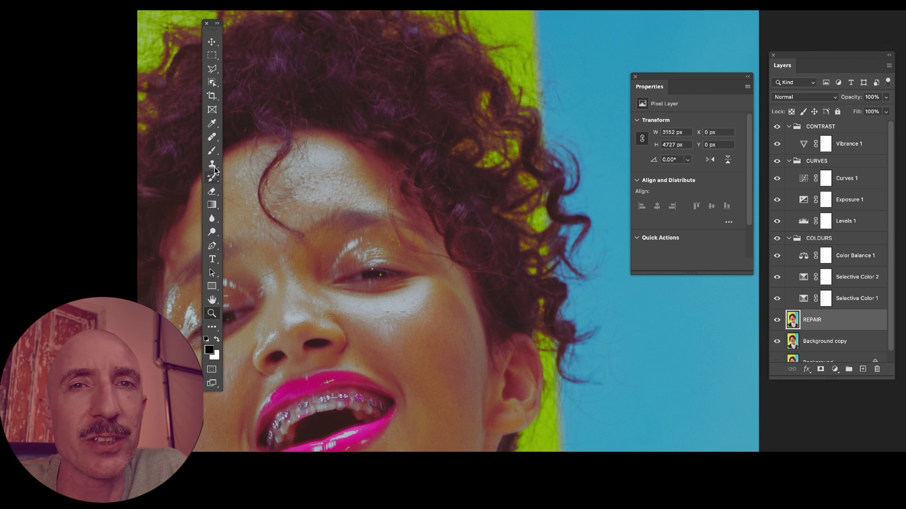
click(213, 165)
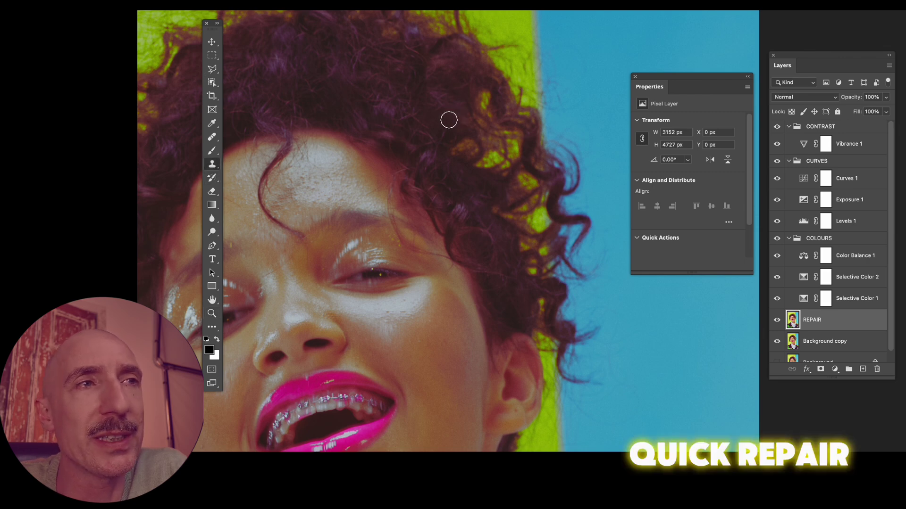
alt+click(438, 108)
mouse_move(455, 153)
mouse_down()
mouse_move(483, 149)
mouse_move(484, 162)
mouse_up()
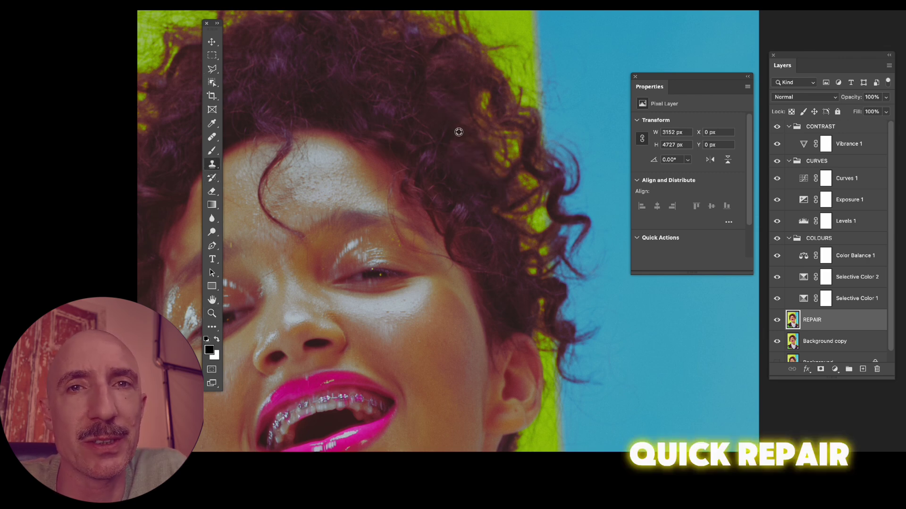
alt+click(459, 133)
mouse_move(477, 98)
mouse_down()
mouse_move(490, 112)
mouse_move(478, 108)
mouse_up()
alt+click(469, 164)
drag(490, 158, 509, 171)
alt+click(489, 112)
mouse_move(508, 121)
mouse_down()
mouse_move(522, 150)
mouse_move(523, 134)
mouse_up()
alt+click(503, 177)
alt+click(507, 217)
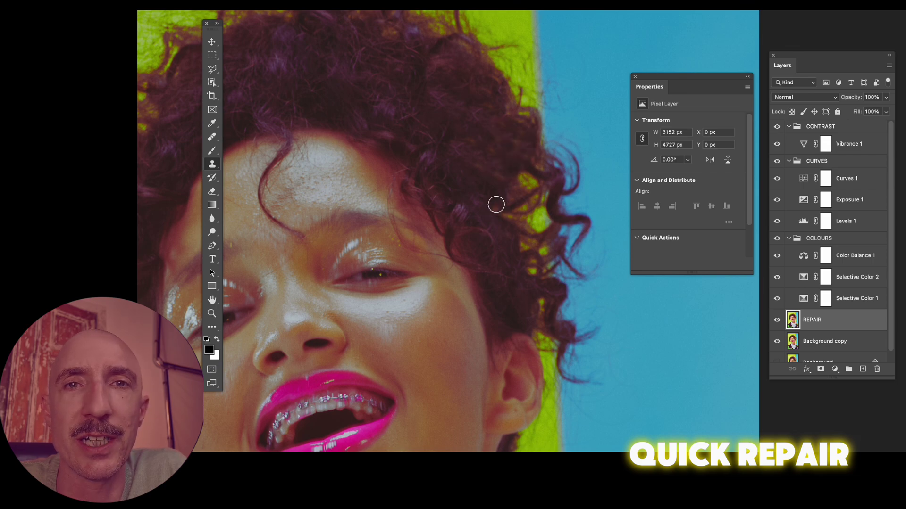
mouse_move(528, 216)
mouse_down()
mouse_move(525, 179)
mouse_move(537, 232)
mouse_move(547, 220)
mouse_move(547, 195)
mouse_up()
alt+click(502, 200)
drag(522, 245, 536, 253)
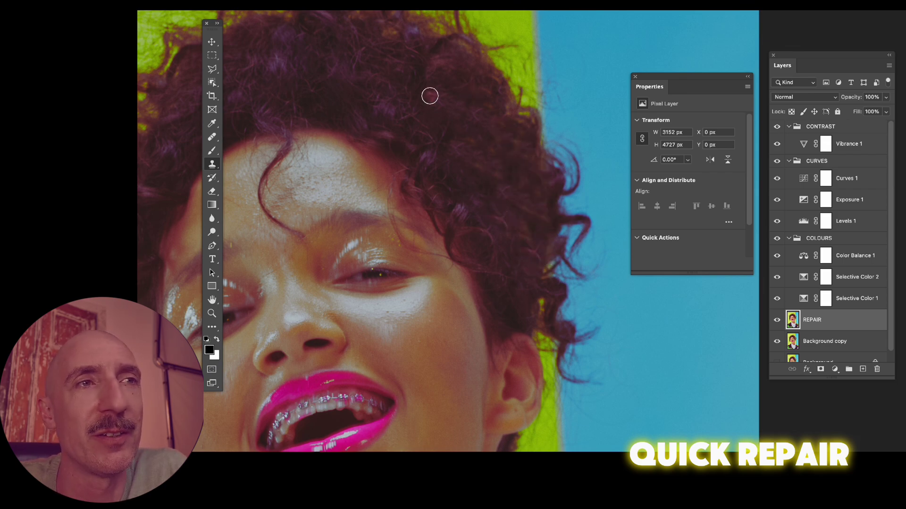
Clone hair over the green gaps in the curls along the left side of the face.
mouse_move(429, 95)
mouse_down()
mouse_move(613, 222)
mouse_move(546, 139)
mouse_up()
drag(532, 253, 523, 66)
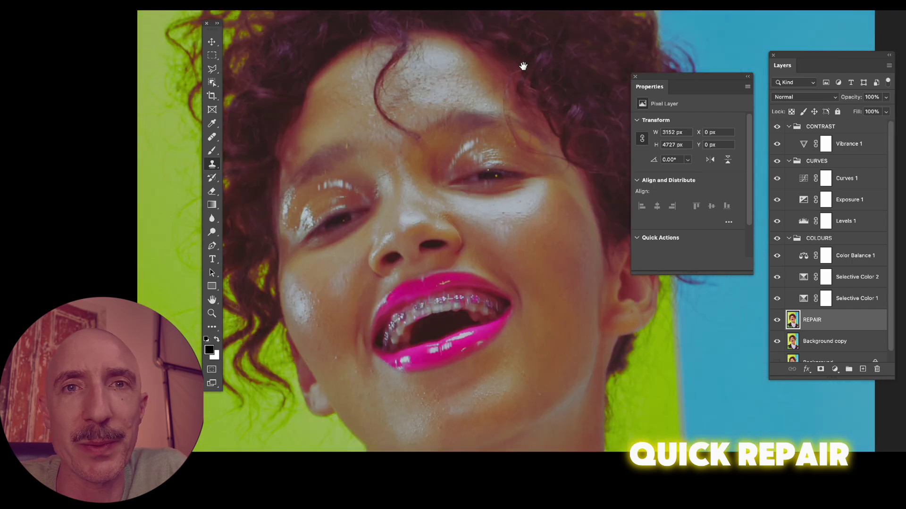
alt+click(254, 239)
drag(262, 277, 265, 285)
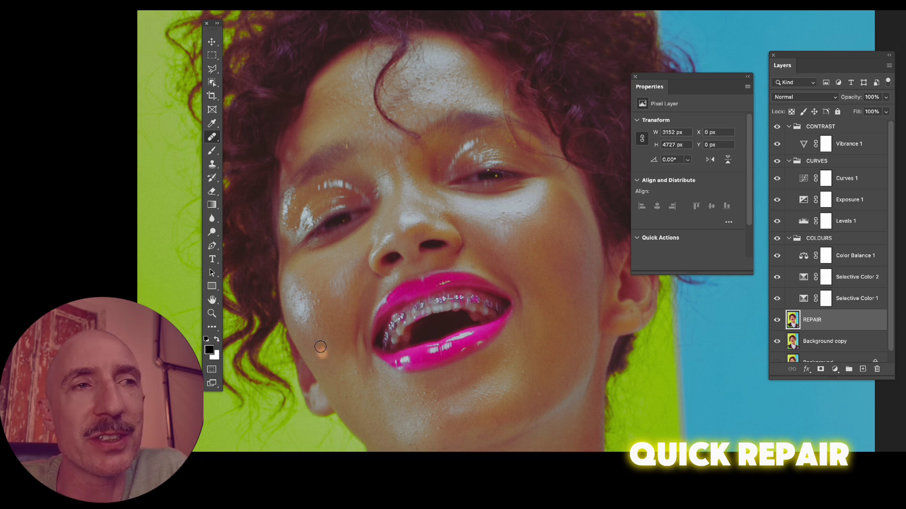
Smooth the shiny skin bumps on the chin below the lips with the Healing Brush and compare the REPAIR layer hidden and shown.
drag(398, 345, 446, 356)
drag(446, 356, 427, 117)
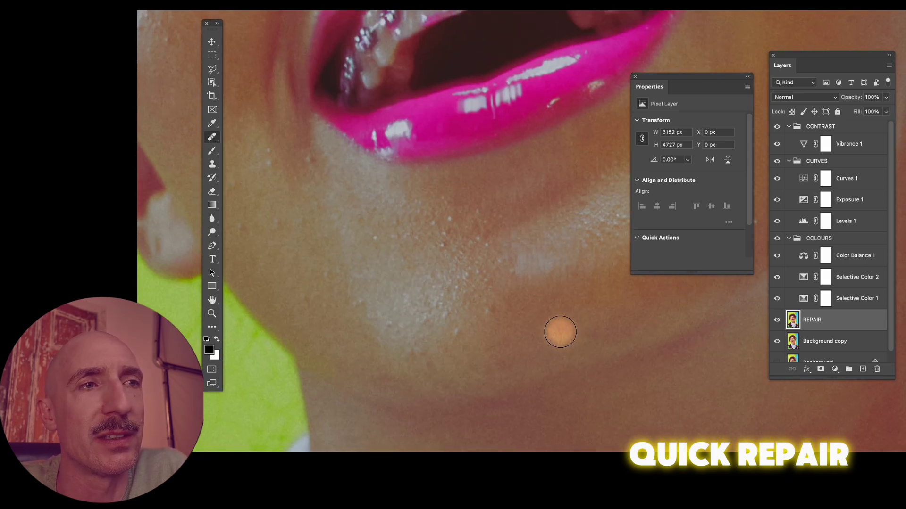
click(485, 298)
alt+click(476, 343)
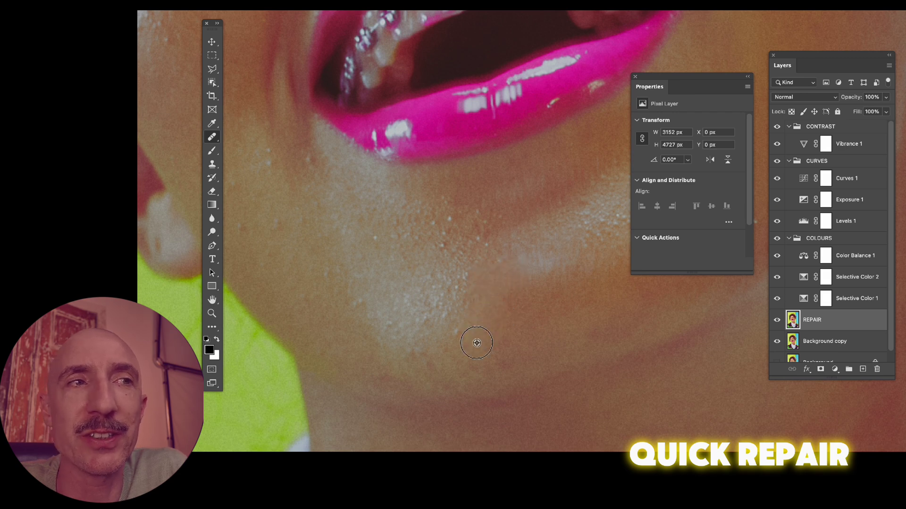
click(456, 334)
click(445, 250)
click(449, 223)
click(423, 223)
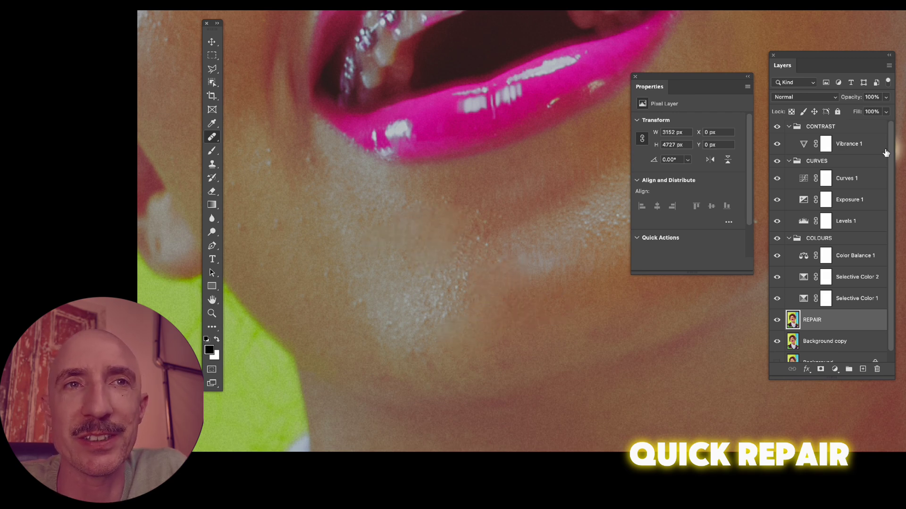
click(777, 320)
click(777, 320)
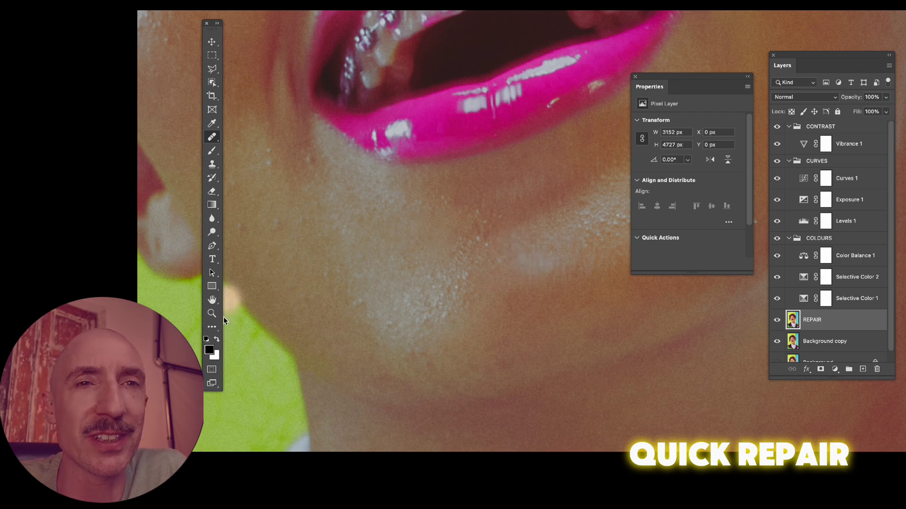
Move the plain Background copy layer above REPAIR and rename it GAUSSIAN.
drag(516, 286, 457, 249)
drag(542, 158, 470, 256)
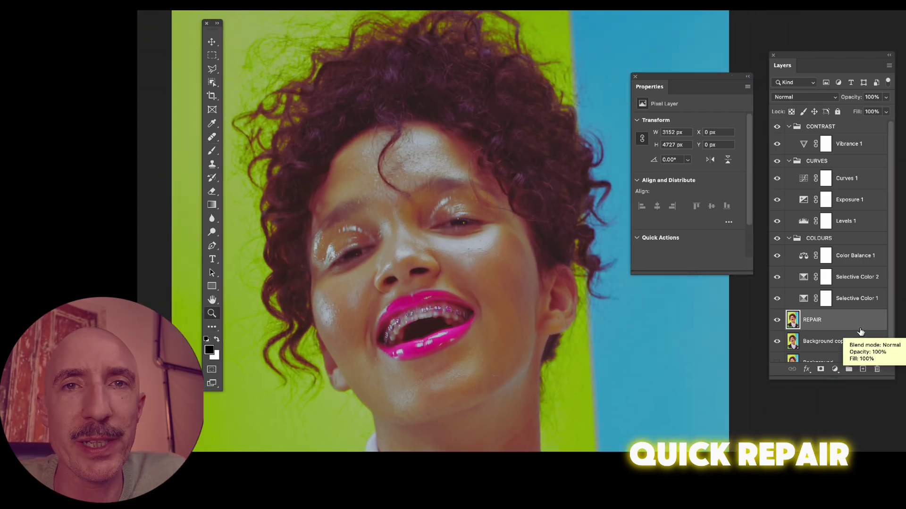
drag(861, 341, 830, 317)
double_click(825, 321)
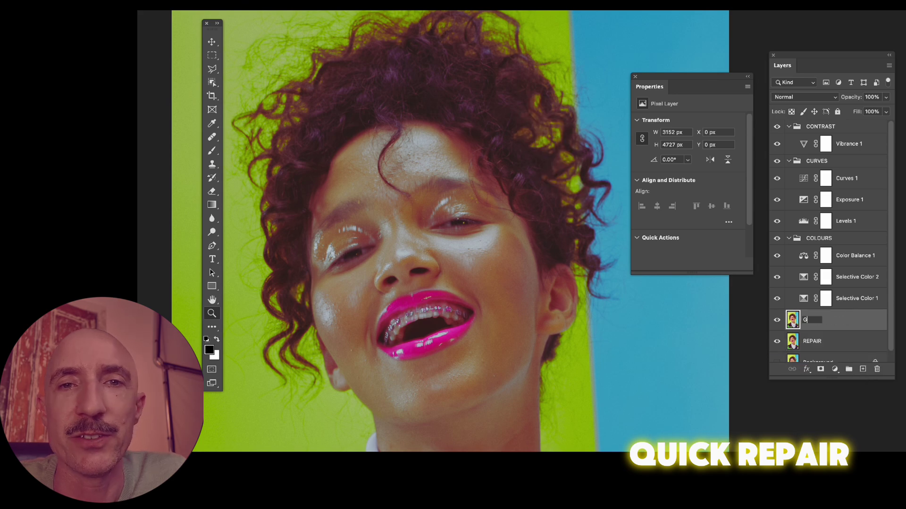
Outline the face and neck with the Polygonal Lasso on the GAUSSIAN layer and copy the area to a new layer.
drag(572, 325, 533, 334)
drag(533, 334, 437, 246)
drag(435, 243, 457, 269)
click(212, 69)
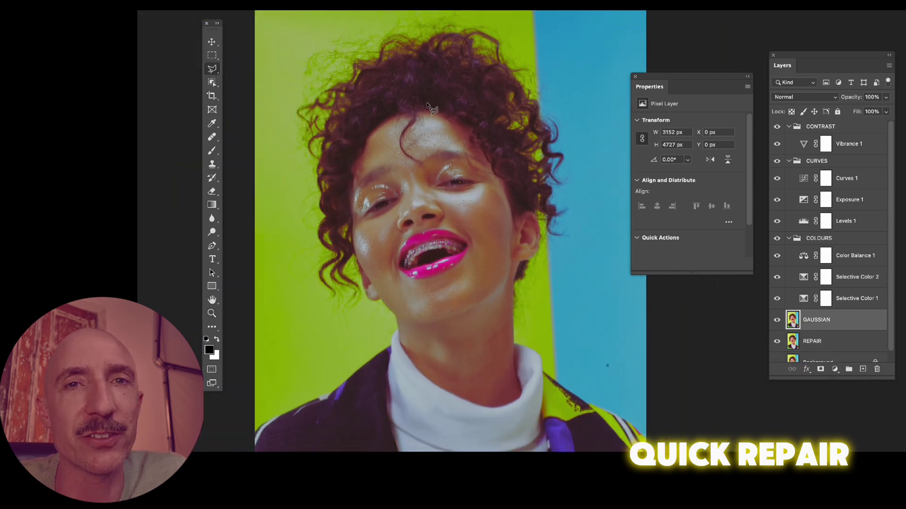
double_click(468, 115)
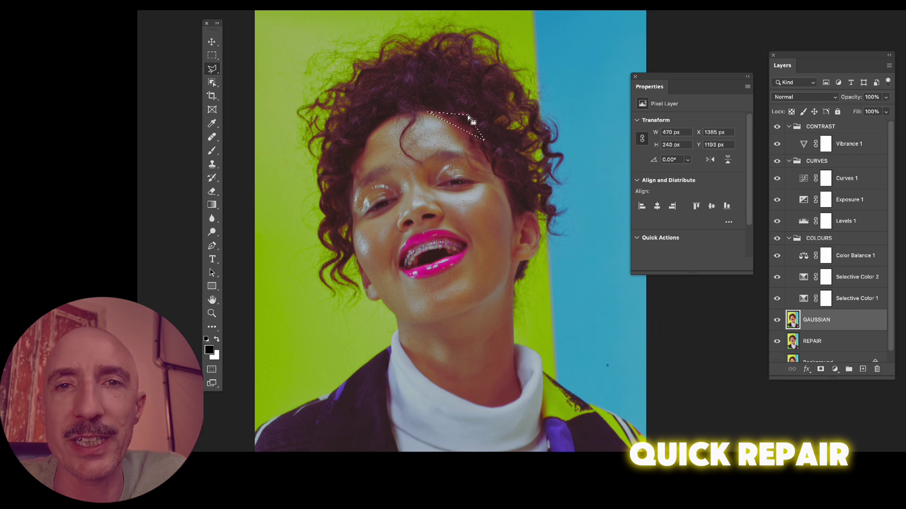
key(super+d)
drag(517, 210, 543, 245)
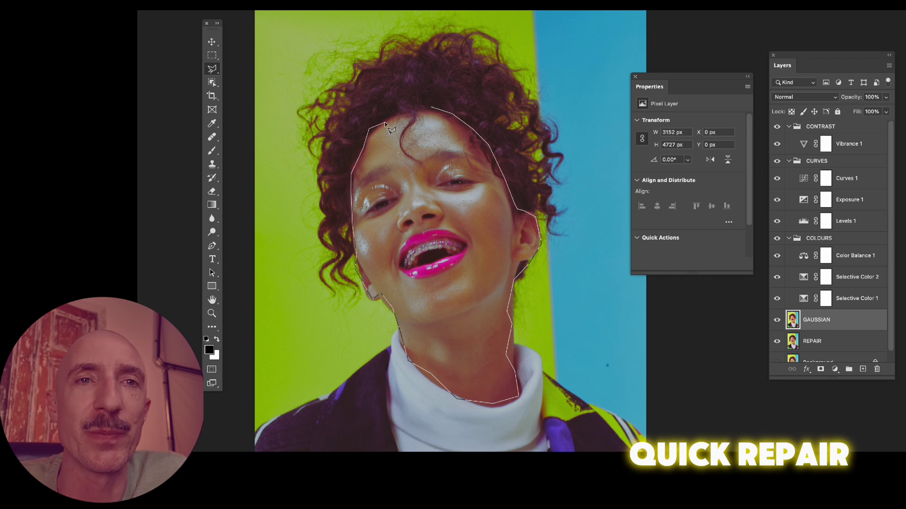
drag(385, 123, 430, 108)
click(434, 109)
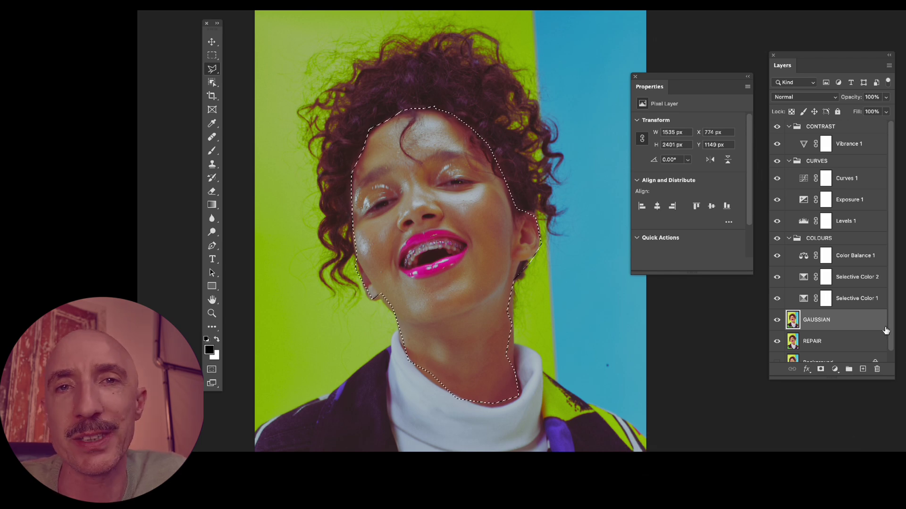
key(super+j)
Apply a Gaussian Blur with a 4.8-pixel radius to the face copy and compare it hidden and shown.
click(398, 1)
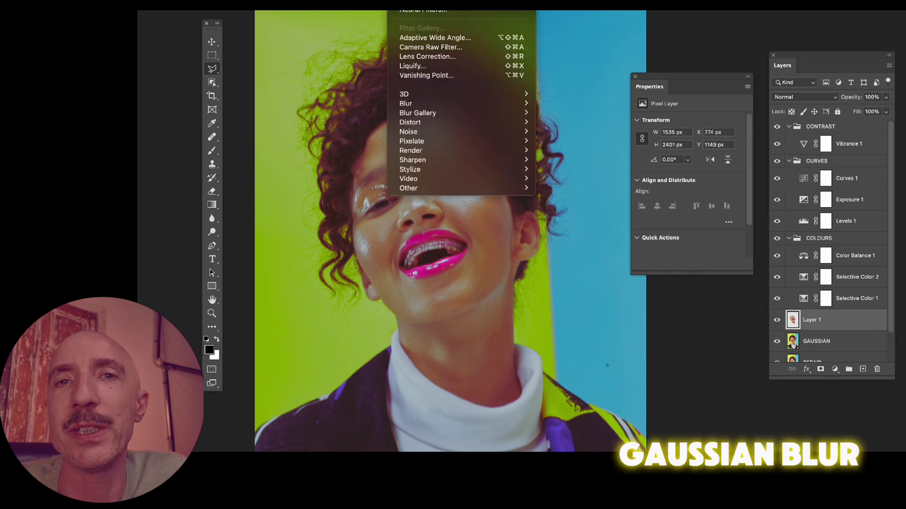
mouse_move(421, 102)
click(584, 144)
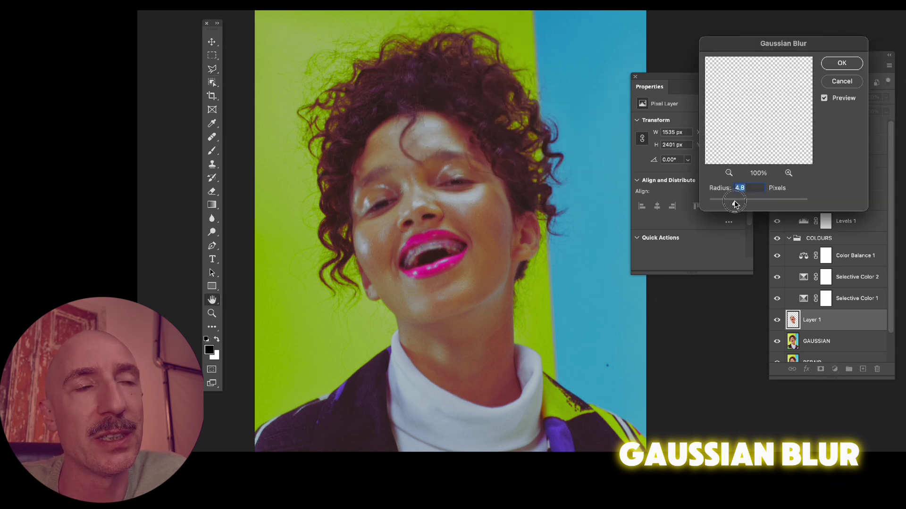
click(842, 63)
key(z)
drag(422, 165, 519, 168)
click(777, 321)
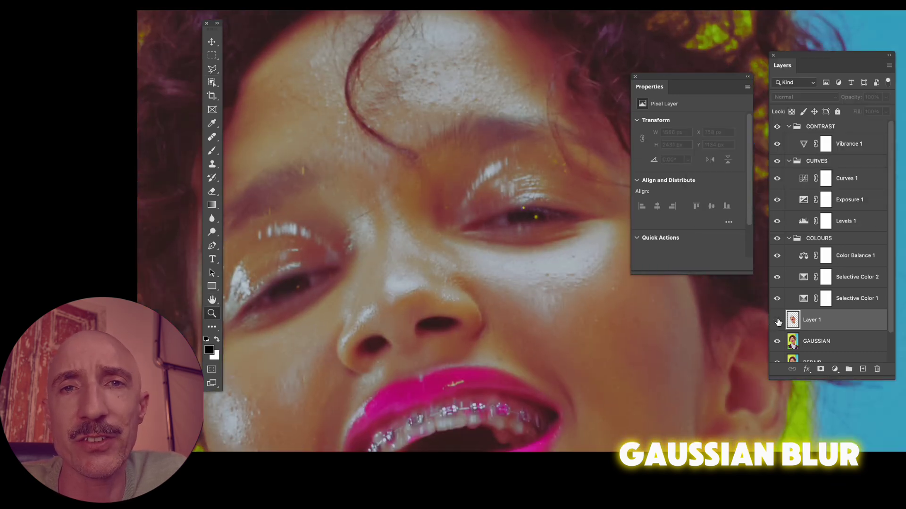
click(777, 321)
Add a layer mask to the blurred face layer and fill the mask with black.
click(820, 369)
click(252, 2)
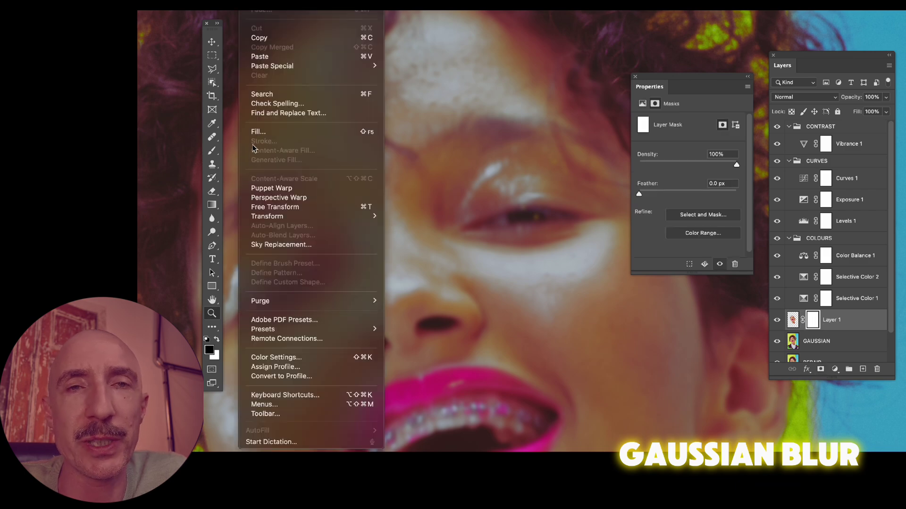
click(258, 133)
click(654, 170)
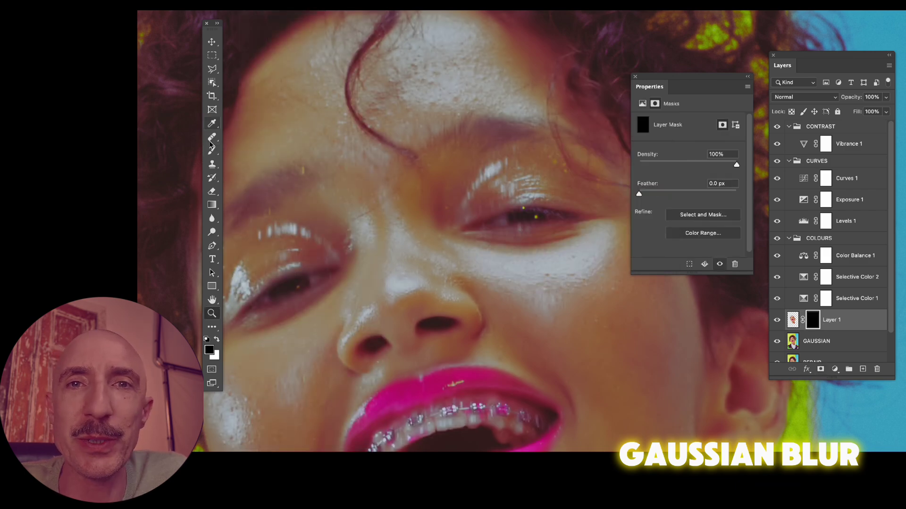
Paint white on the mask with the Brush to reveal the blur on the forehead, nose, cheeks, chin and jaw.
click(211, 150)
click(209, 349)
key(Escape)
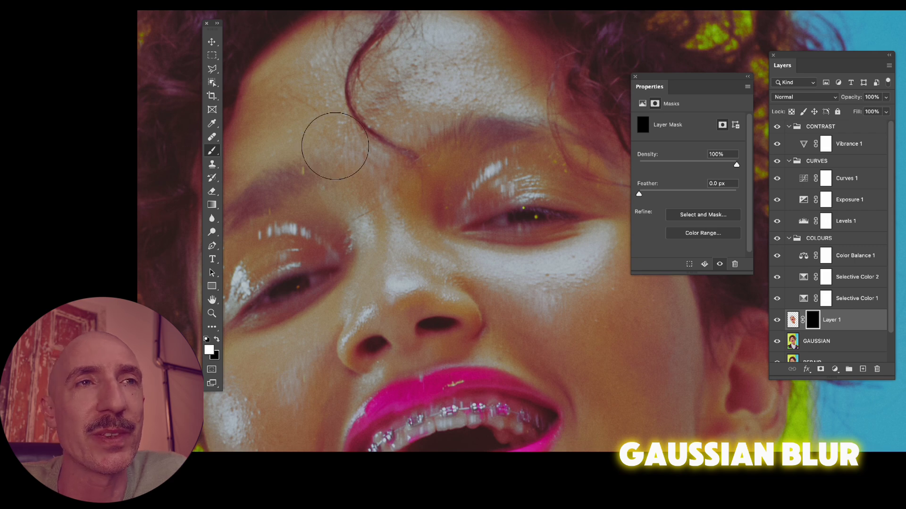
scroll(335, 145, left, 5)
click(142, 4)
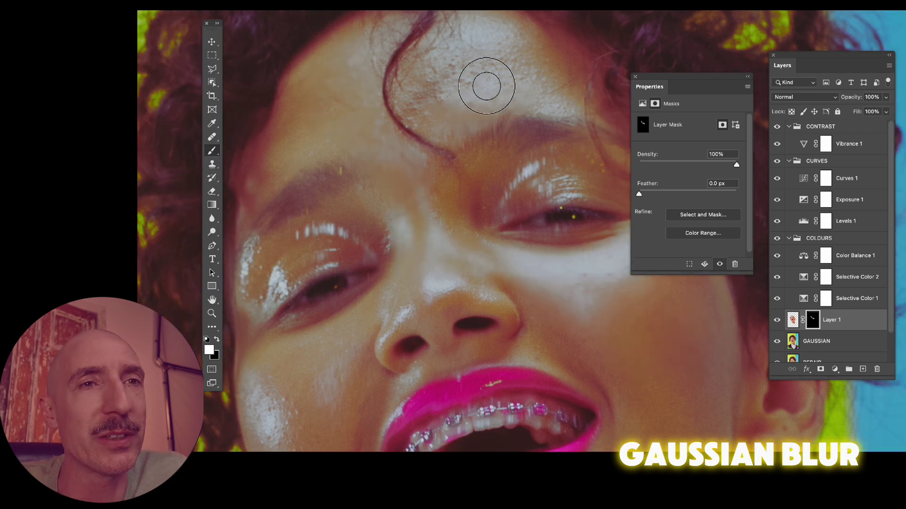
mouse_move(486, 86)
mouse_down()
mouse_move(446, 47)
mouse_move(491, 69)
mouse_move(519, 46)
mouse_move(526, 106)
mouse_move(477, 13)
mouse_move(443, 99)
mouse_up()
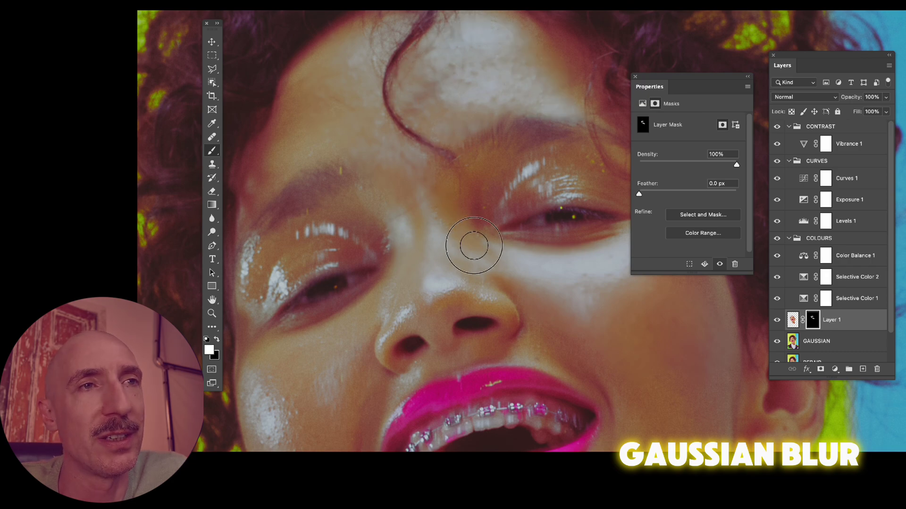
drag(474, 245, 525, 120)
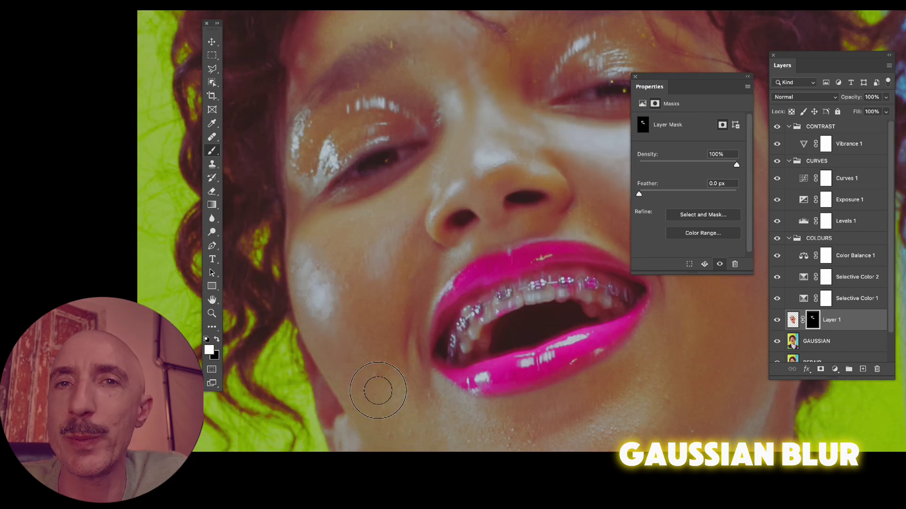
drag(377, 390, 293, 210)
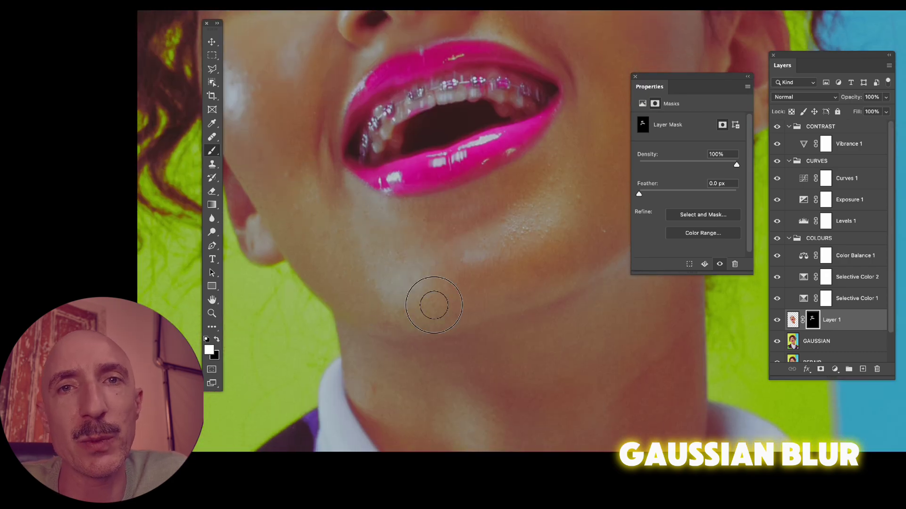
drag(556, 161, 396, 195)
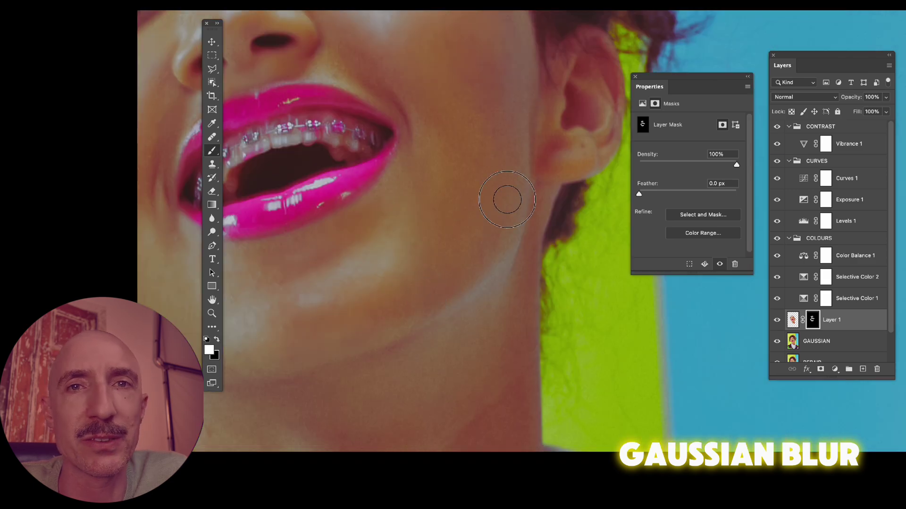
Show the layer mask by itself, paint white over the cheek and jaw areas with an enlarged brush, and restore the normal view.
alt+click(818, 320)
drag(465, 128, 534, 238)
key(bracketright)
key(bracketright)
key(bracketright)
mouse_move(530, 203)
mouse_down()
mouse_move(542, 310)
mouse_move(538, 156)
mouse_up()
alt+click(818, 321)
Reduce the brush size and paint more of the mask white around the mouth, forehead and both cheeks.
key(bracketleft)
key(bracketleft)
key(bracketleft)
drag(523, 103, 556, 178)
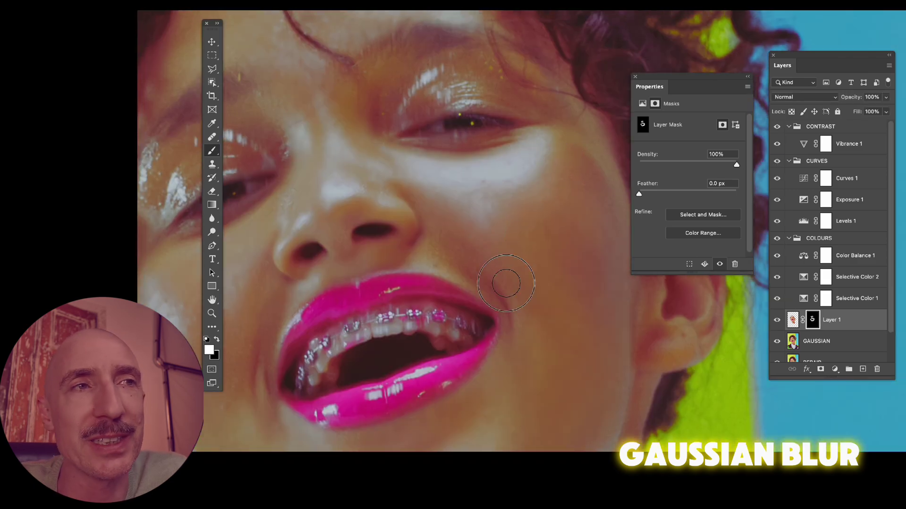
drag(439, 215, 568, 303)
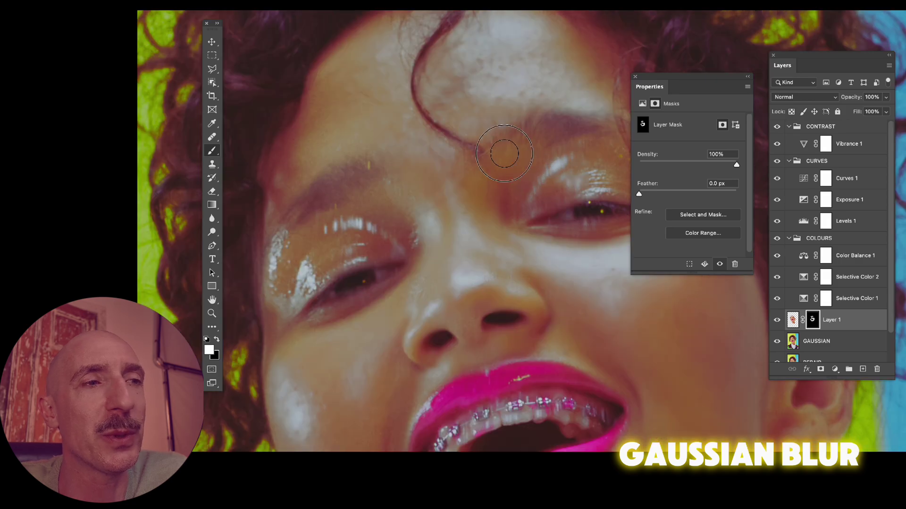
drag(400, 422, 370, 170)
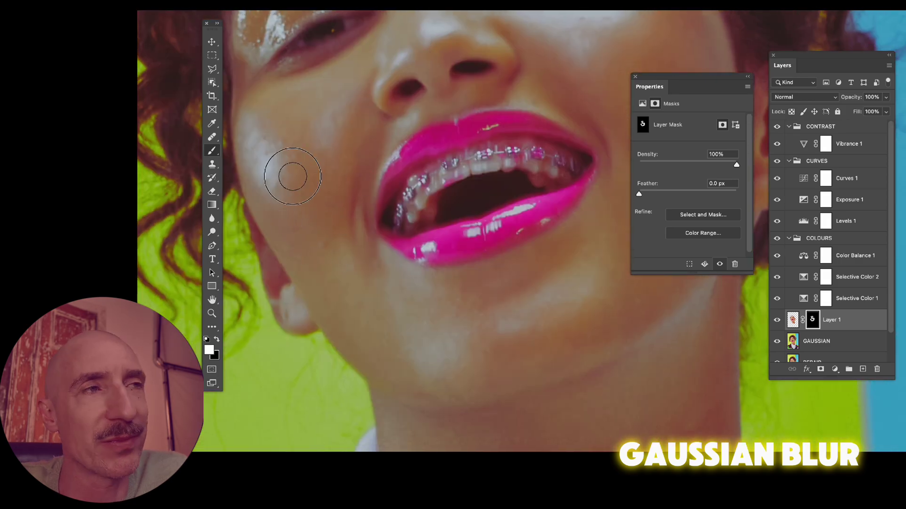
Lower the opacity of the blurred face layer to 35% and compare the portrait with it hidden and shown.
click(793, 320)
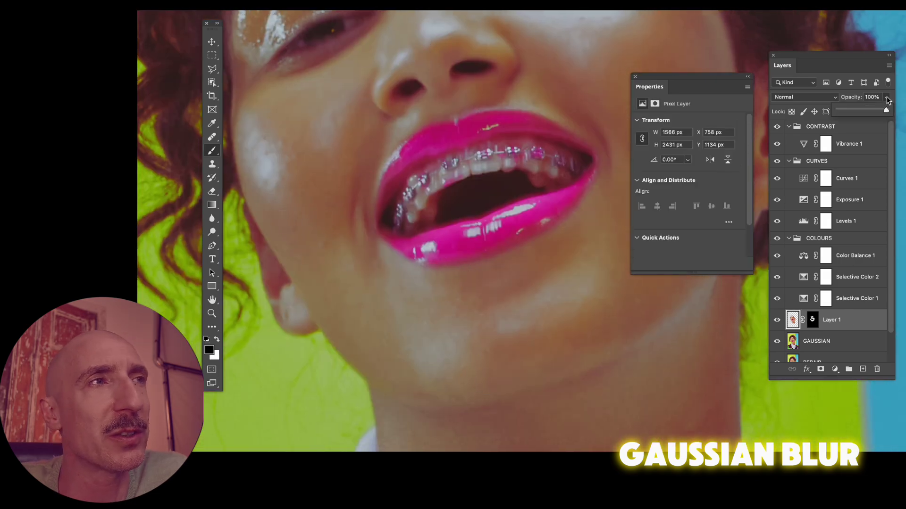
click(802, 97)
click(886, 97)
mouse_move(886, 113)
mouse_down()
mouse_move(857, 112)
mouse_move(881, 111)
mouse_up()
click(777, 320)
click(777, 320)
click(394, 5)
click(484, 113)
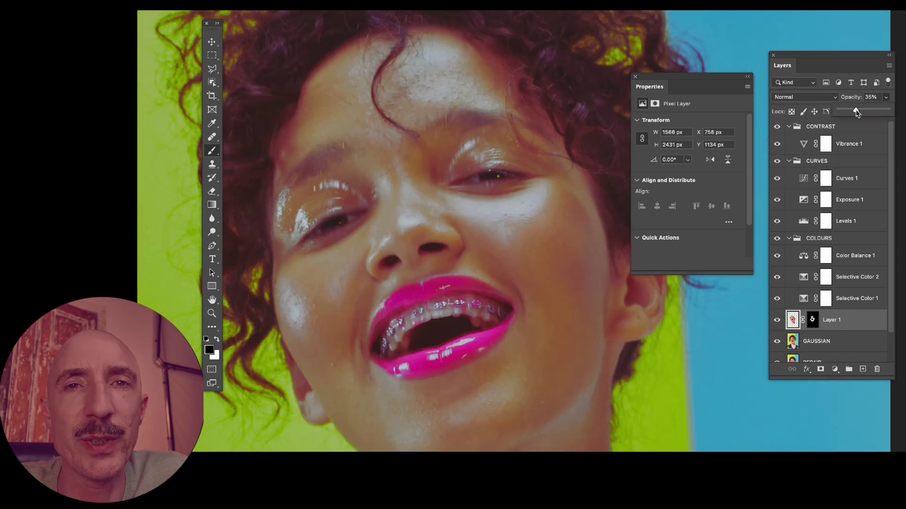
Try removing the separate blurred face layer, compare the GAUSSIAN layer hidden and shown, and undo the removal.
click(846, 322)
key(Delete)
click(777, 320)
click(777, 320)
click(777, 321)
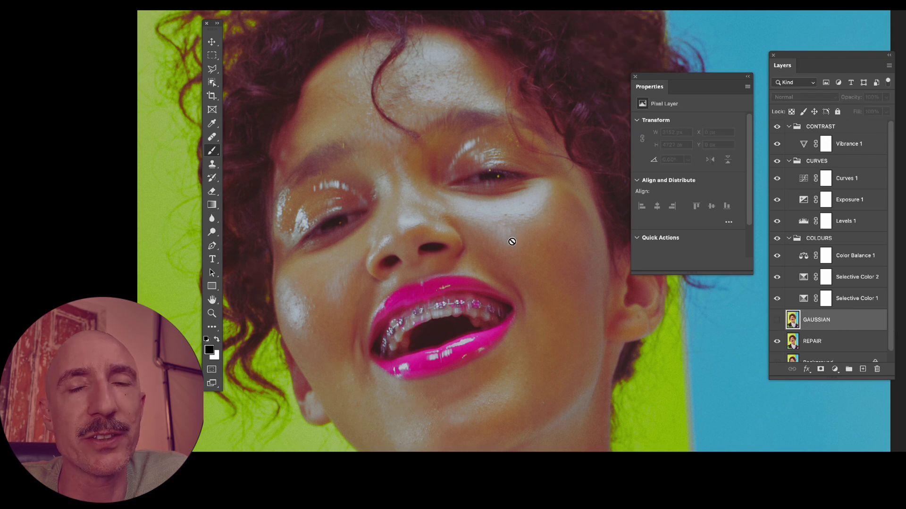
key(z)
key(ctrl+0)
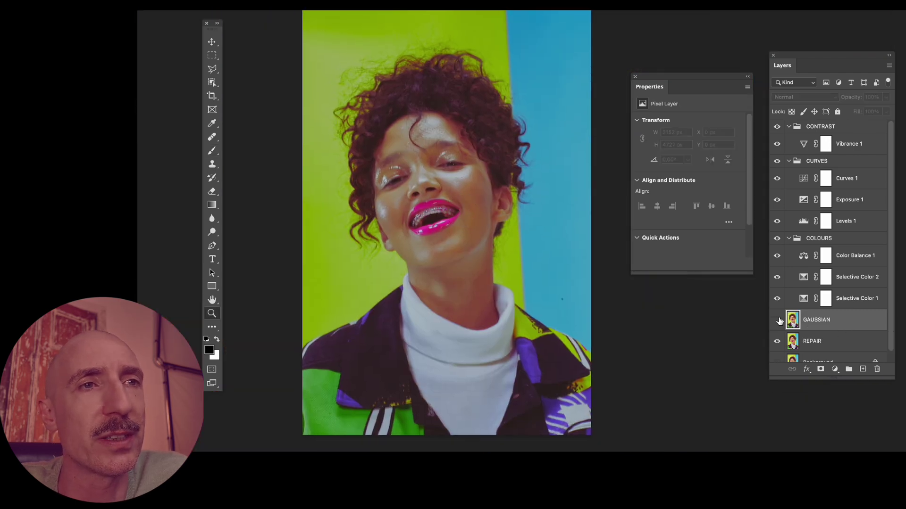
key(ctrl+z)
key(ctrl+z)
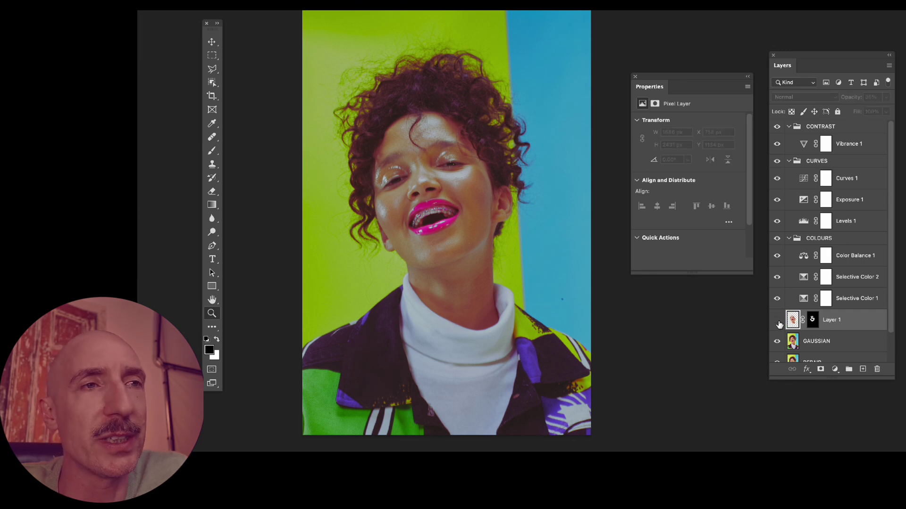
Place the REPAIR layer above GAUSSIAN, duplicate it and remove the separate blurred face layer.
scroll(826, 313, down, 1)
mouse_move(844, 315)
mouse_down()
mouse_move(851, 340)
mouse_move(844, 317)
mouse_up()
key(ctrl+j)
click(841, 300)
key(Delete)
Try the REPAIR copy at 74% opacity and remove the copy.
key(ctrl+plus)
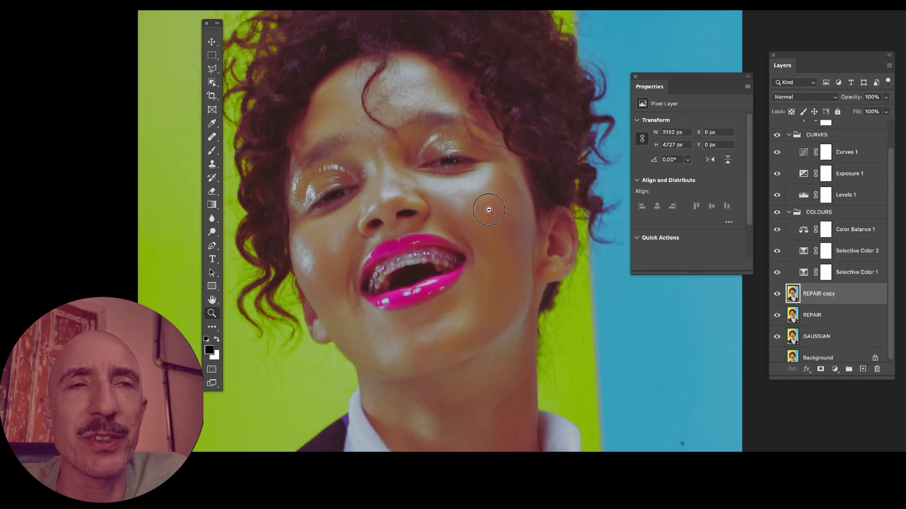
key(ctrl+plus)
drag(885, 97, 873, 110)
key(ctrl+minus)
key(ctrl+minus)
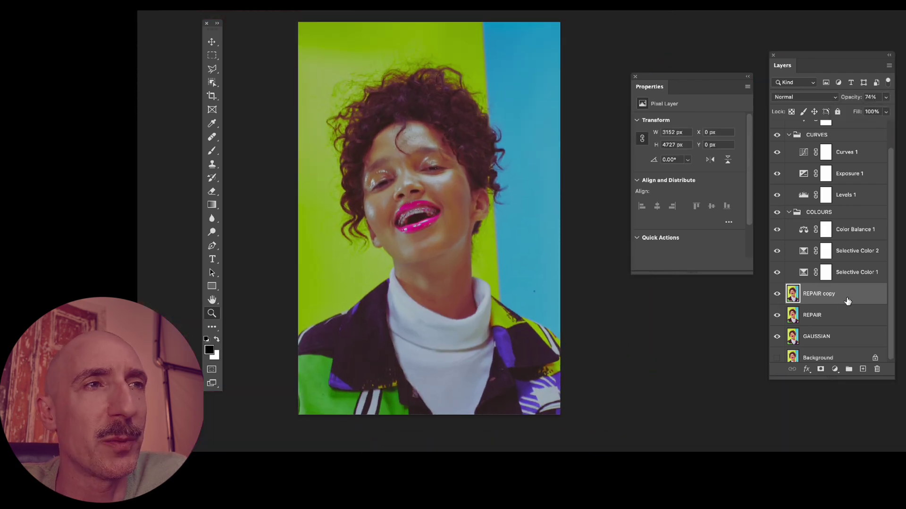
key(Delete)
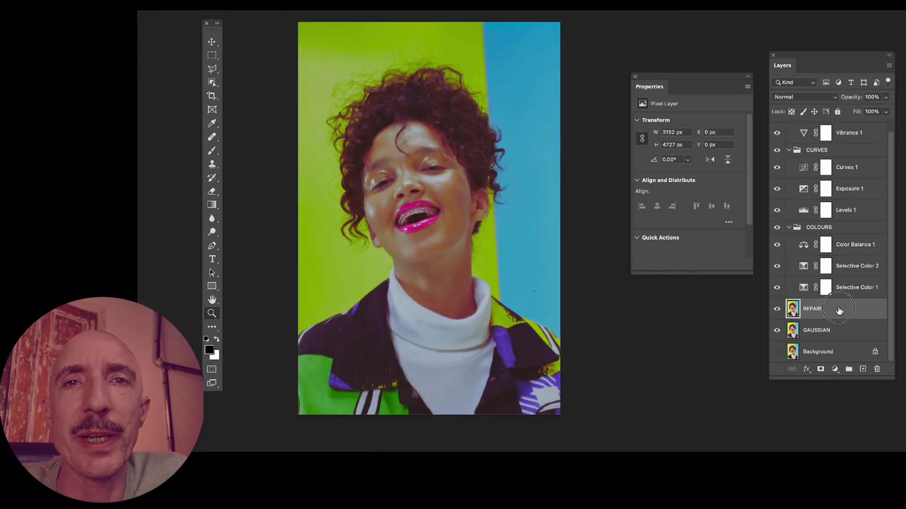
Duplicate REPAIR as a layer named BACKGROUND, select everything except the subject and copy it to a new layer.
drag(839, 311, 859, 368)
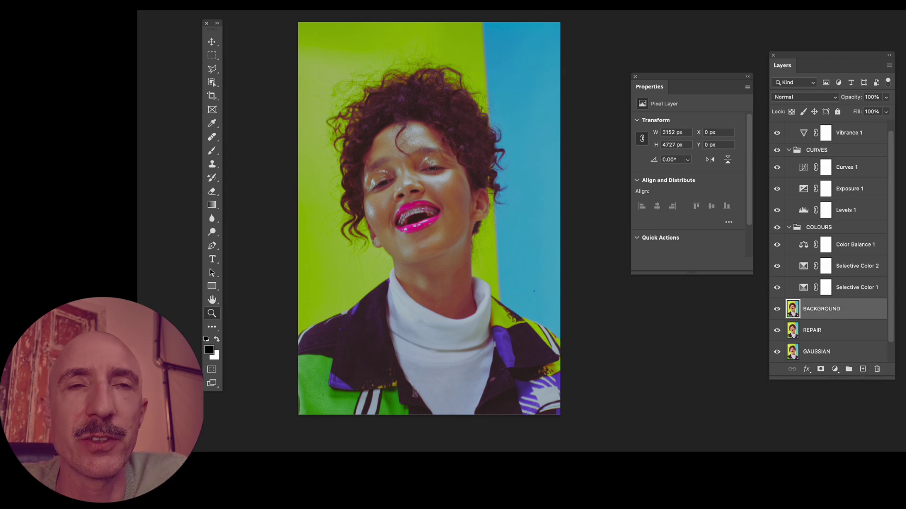
click(367, 1)
click(378, 86)
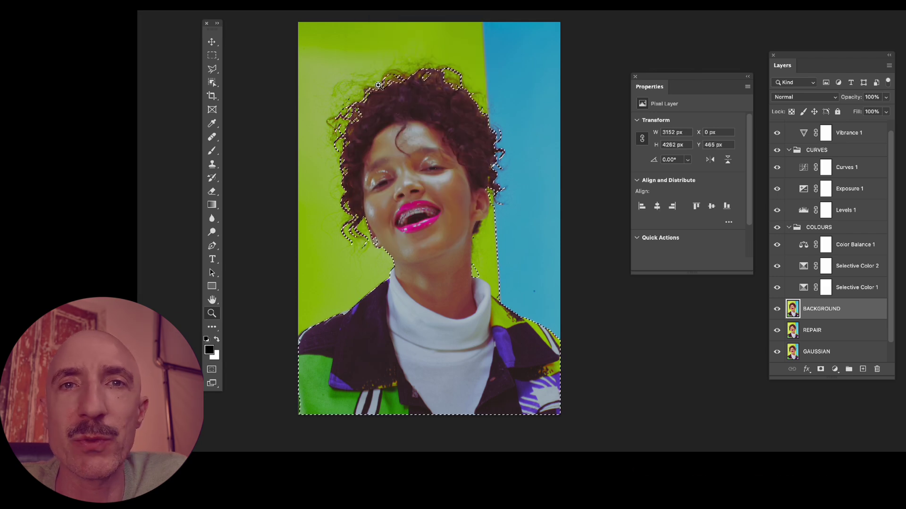
click(367, 1)
click(375, 2)
key(super+j)
Lasso the missed backdrop patch beside the ear and neck on BACKGROUND, copy it and merge it into the backdrop cutout layer.
click(821, 330)
key(l)
click(487, 188)
click(489, 208)
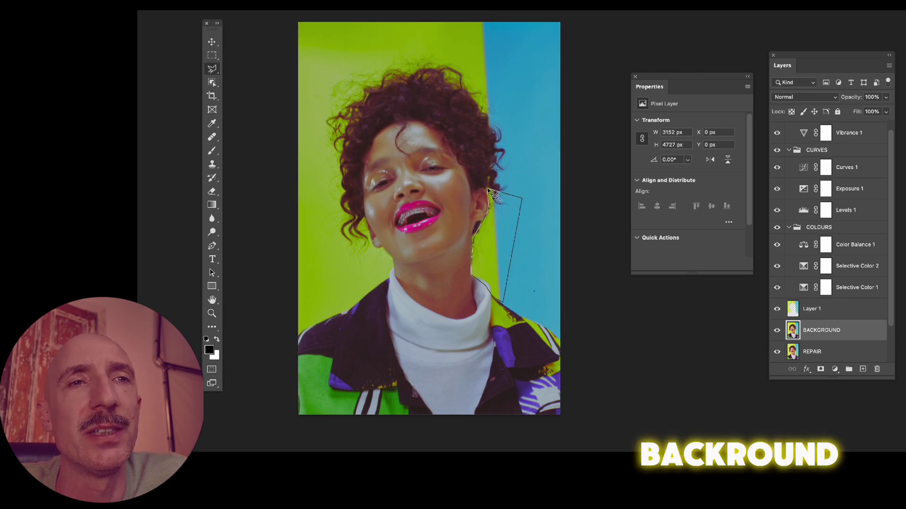
click(488, 190)
key(super+j)
drag(826, 330, 826, 301)
click(309, 1)
click(330, 373)
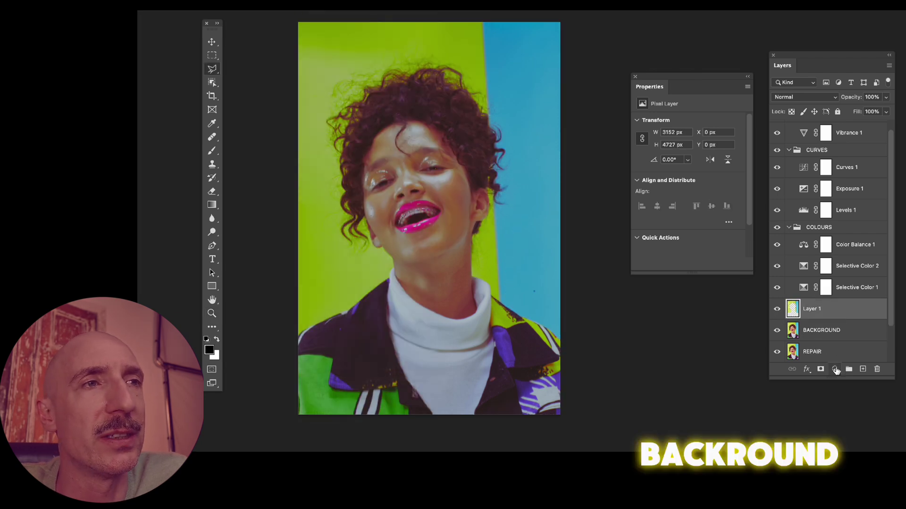
scroll(872, 307, down, 3)
drag(776, 288, 777, 331)
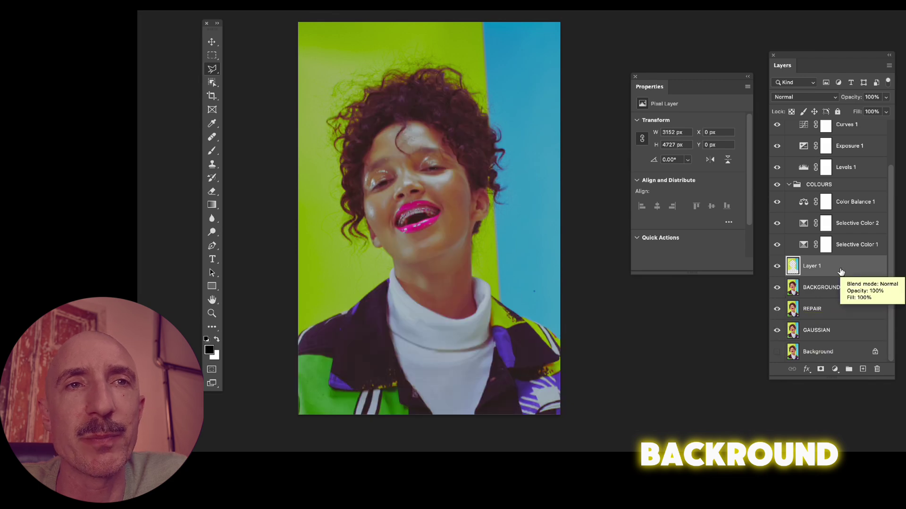
Start a Gradient Map adjustment on the backdrop cutout layer with Dither and Reverse off and the method set to Linear.
click(280, 1)
mouse_move(289, 19)
click(429, 146)
click(421, 154)
click(421, 167)
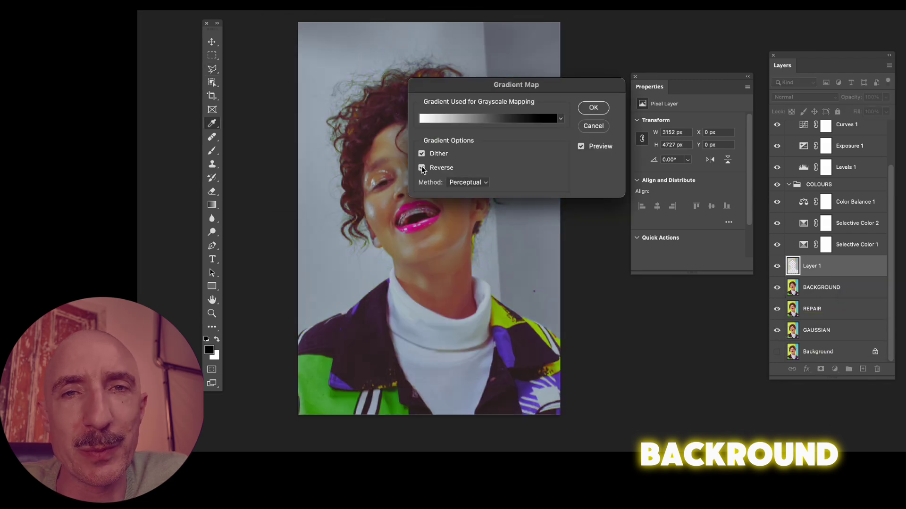
click(422, 167)
click(421, 153)
click(466, 182)
click(462, 192)
Keep the black-to-white gradient, compare the preview off and on, and apply the Gradient Map to the backdrop.
click(500, 119)
click(660, 143)
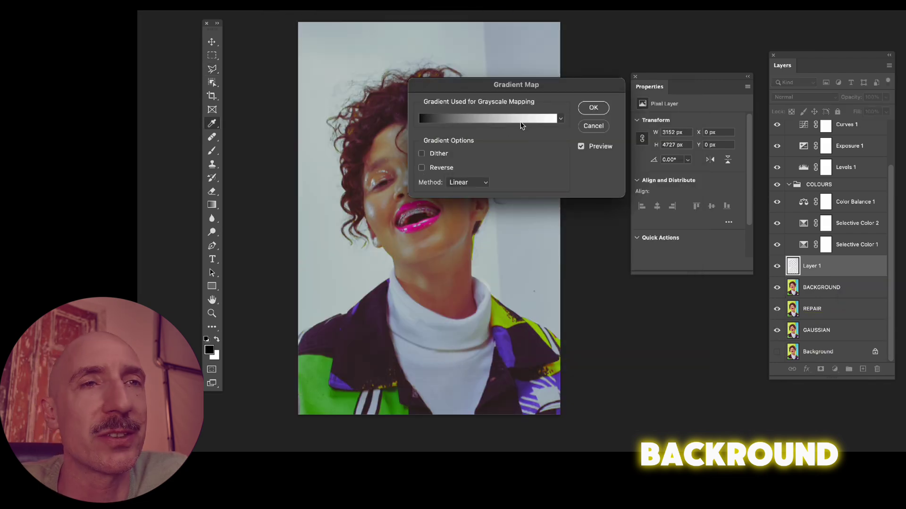
click(581, 148)
click(581, 148)
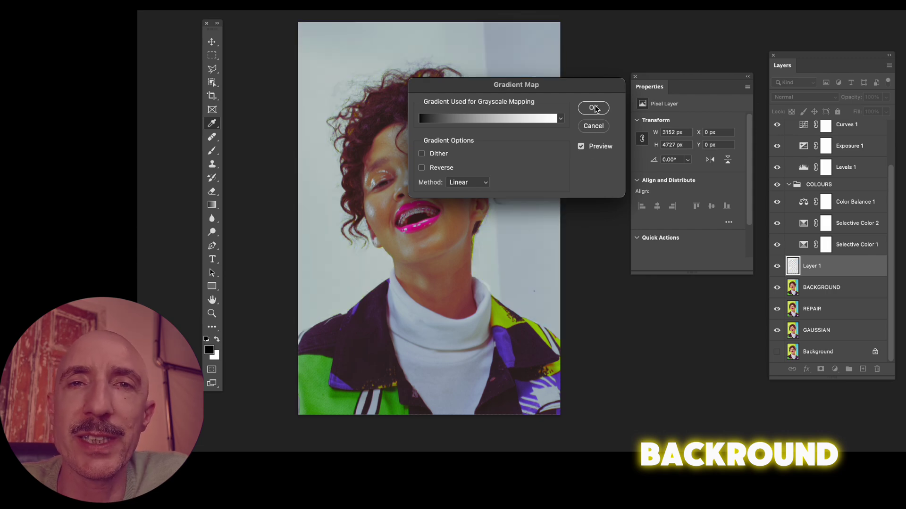
click(594, 108)
Set the backdrop cutout layer's blend mode to Color, compare it off and on, and set its opacity to 26%.
click(804, 97)
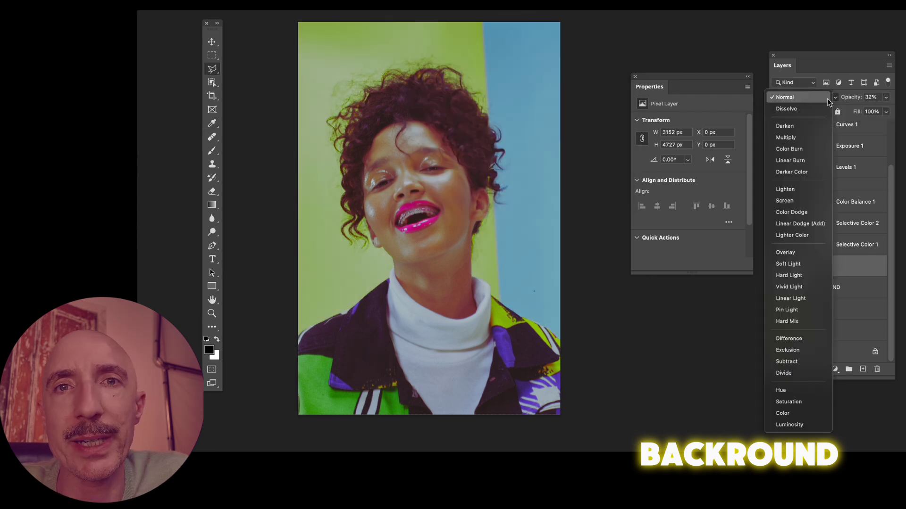
click(802, 412)
click(777, 267)
click(776, 266)
click(886, 97)
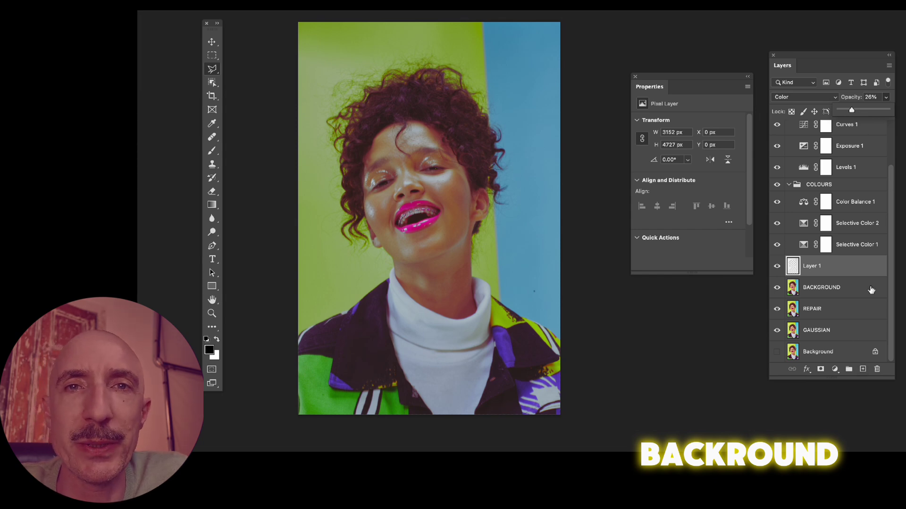
Try a noise filter on a duplicate of the backdrop cutout layer, compare it off and on, and discard the duplicate.
drag(851, 269, 862, 369)
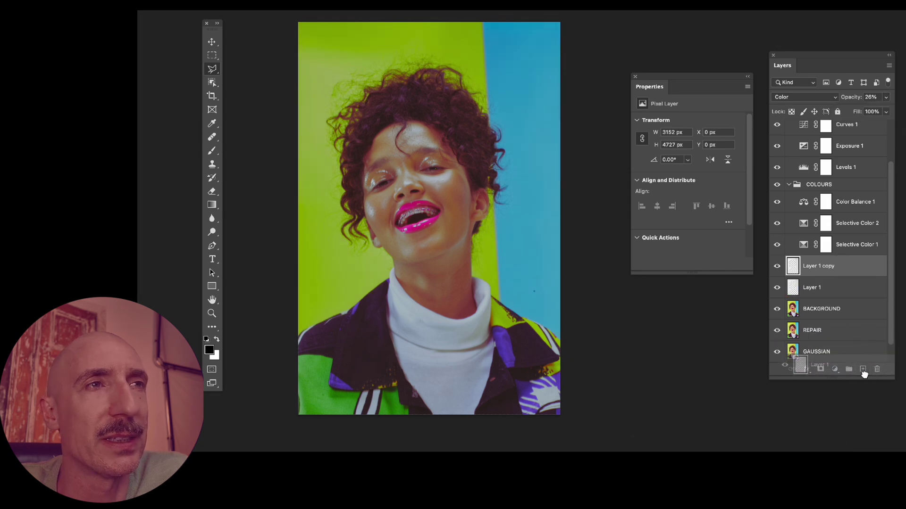
click(394, 5)
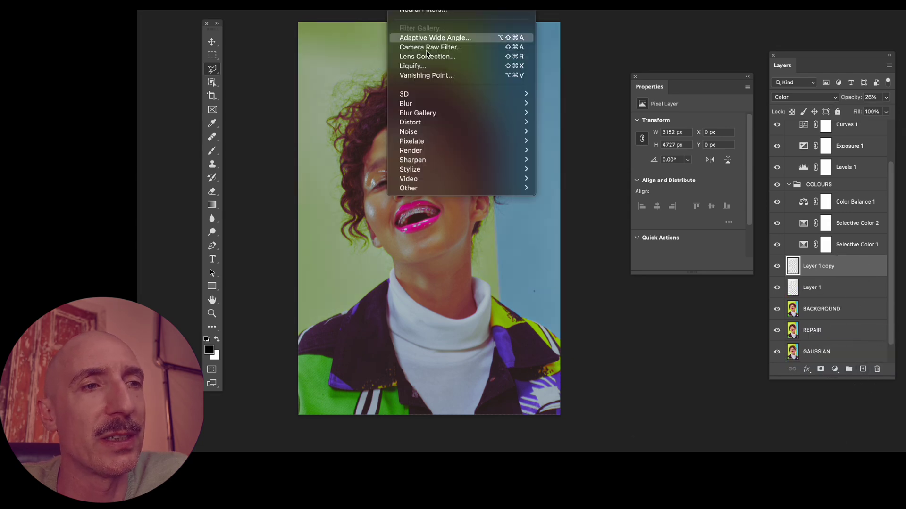
click(555, 134)
click(569, 66)
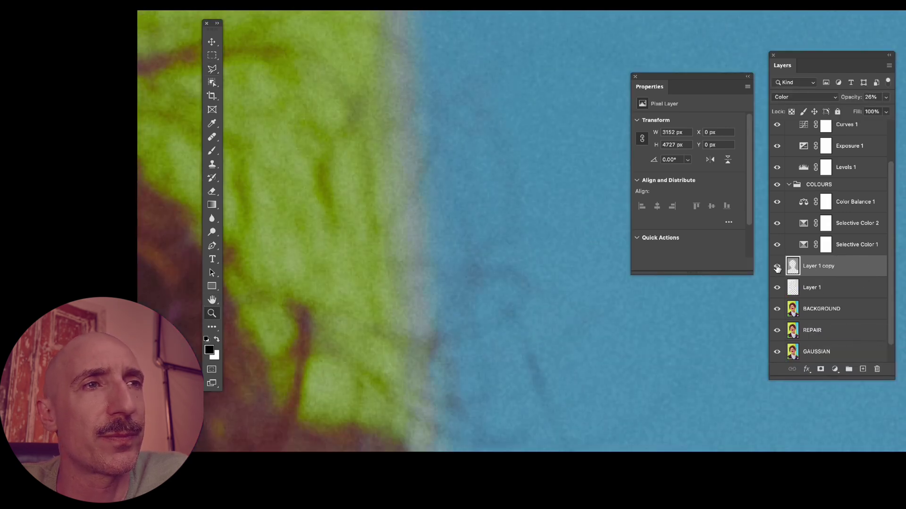
click(778, 266)
click(778, 267)
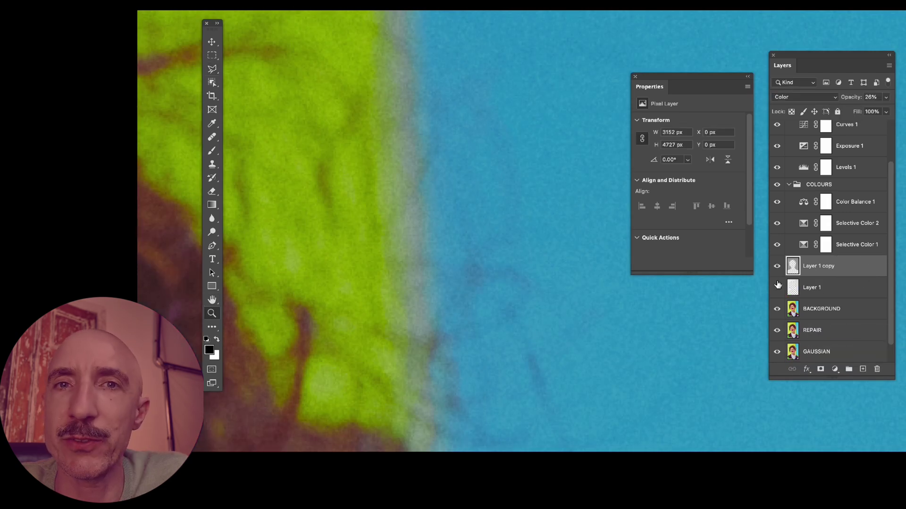
key(ctrl+0)
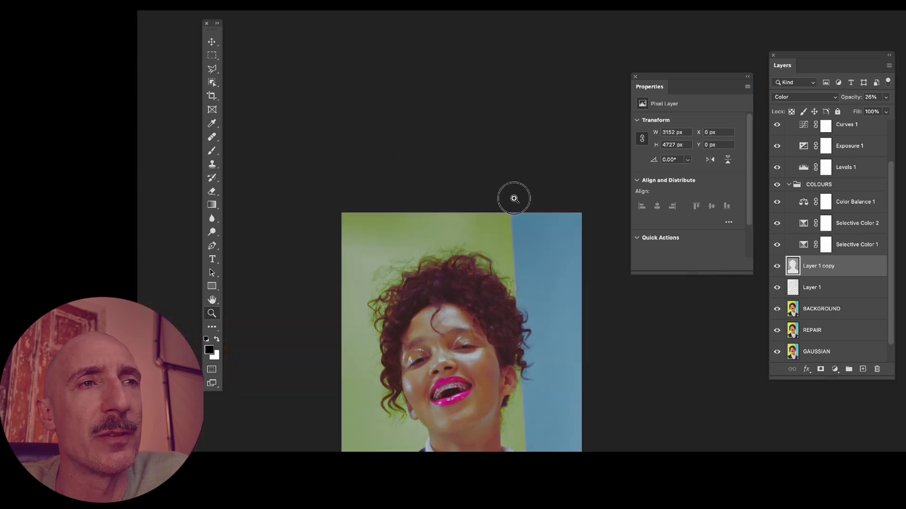
drag(813, 274, 878, 368)
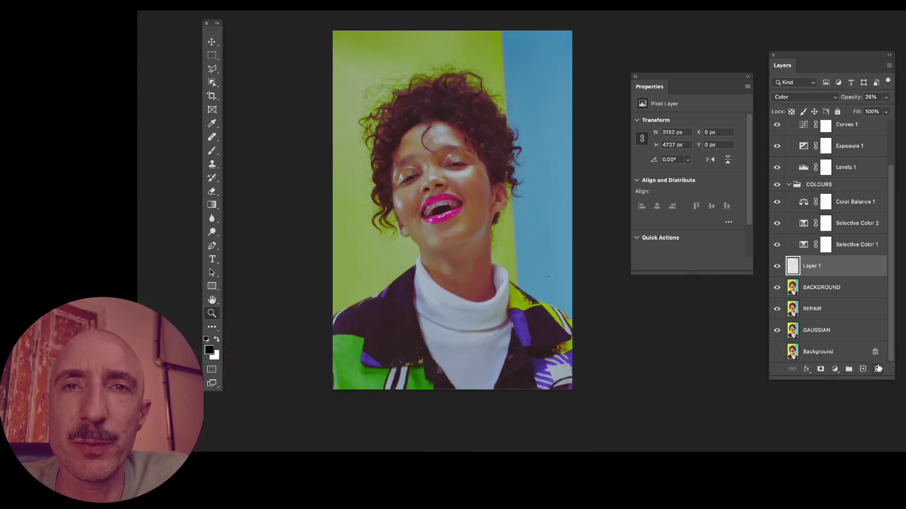
Load the backdrop cutout's outline as a selection with the BACKGROUND layer active.
click(848, 291)
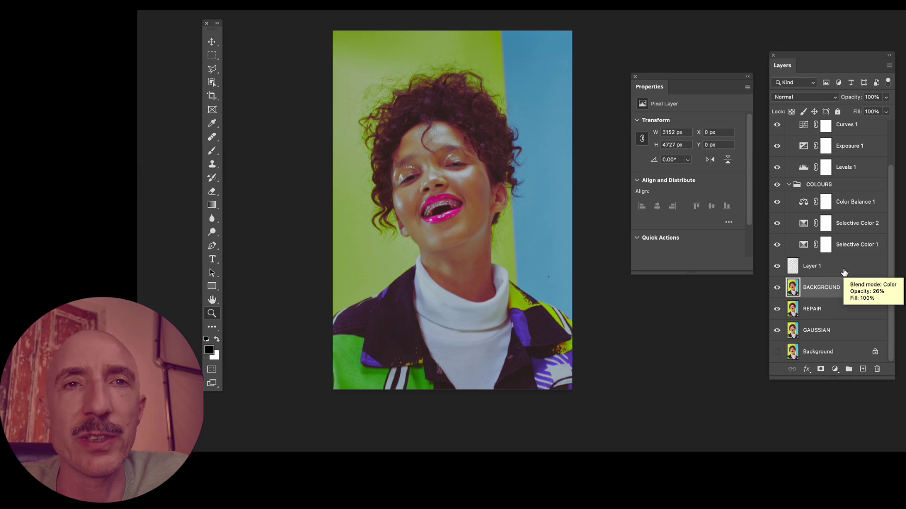
click(844, 272)
click(841, 293)
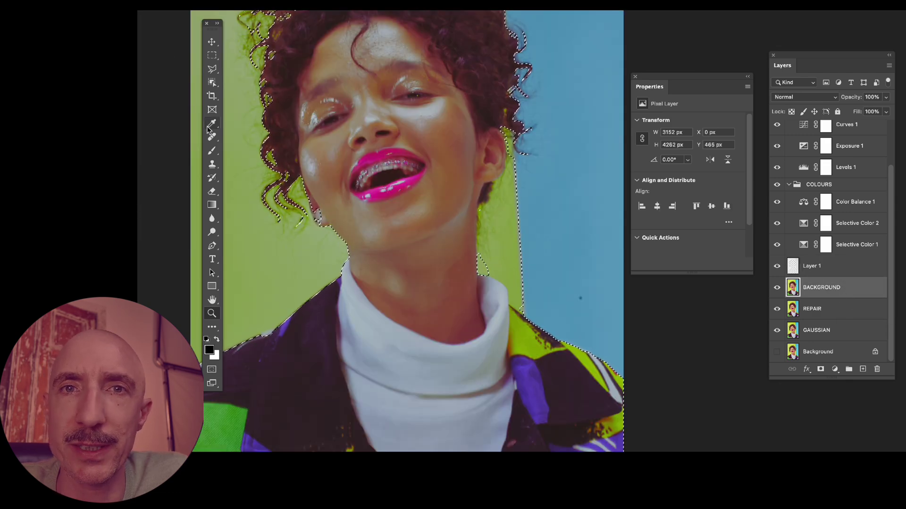
right_click(223, 72)
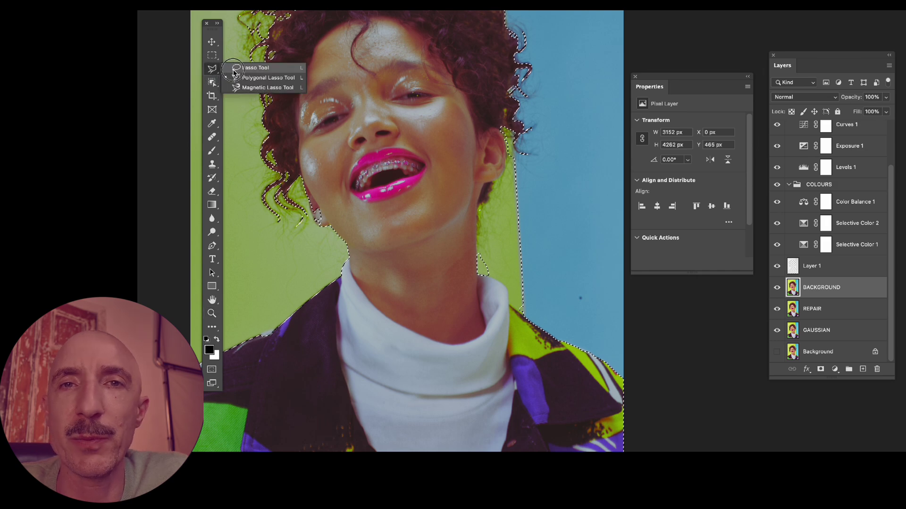
Sample the blue backdrop color, copy the selected backdrop from BACKGROUND to a new layer, and delete the stray empty layer.
click(213, 125)
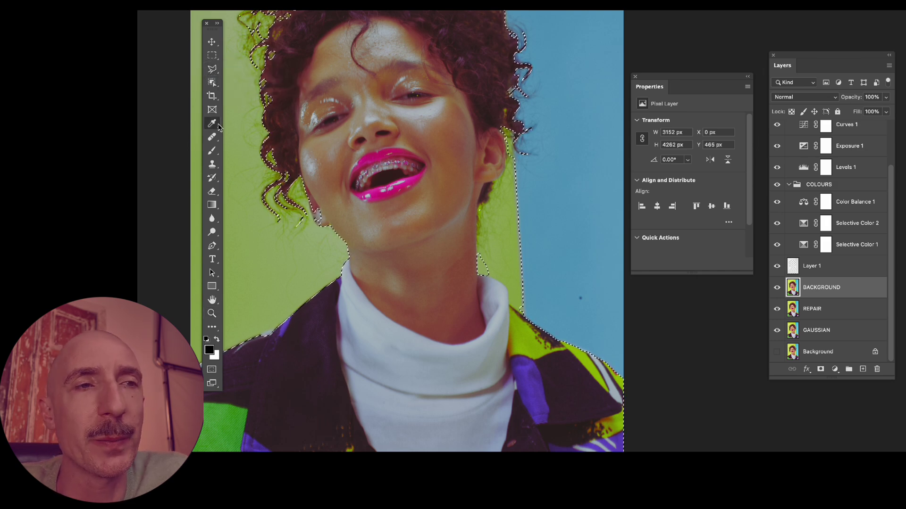
click(571, 245)
drag(888, 226, 750, 424)
click(862, 369)
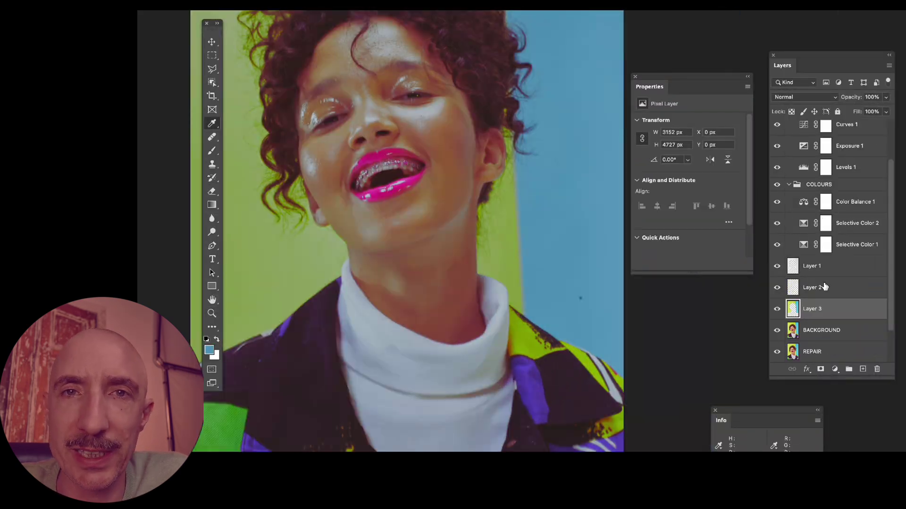
drag(824, 287, 876, 370)
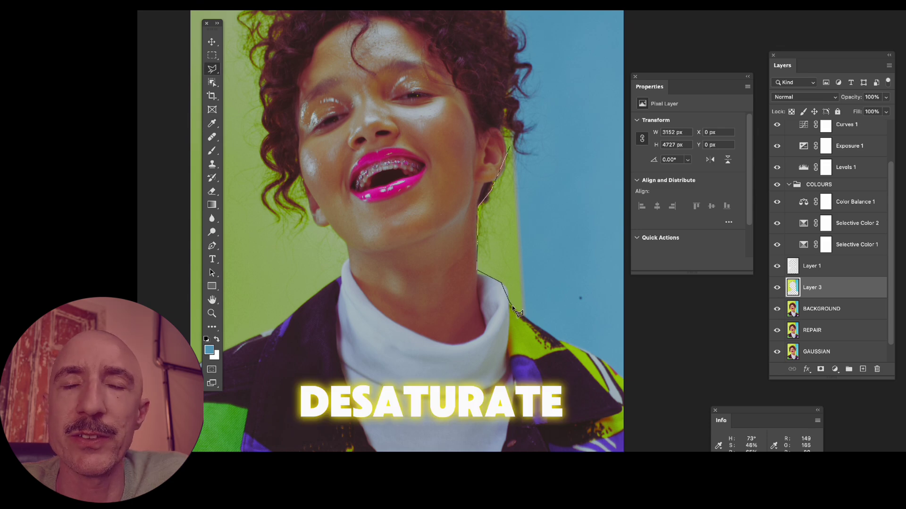
Lasso the backdrop patch between the ear, neck and collar and copy it from BACKGROUND to a new layer.
click(514, 146)
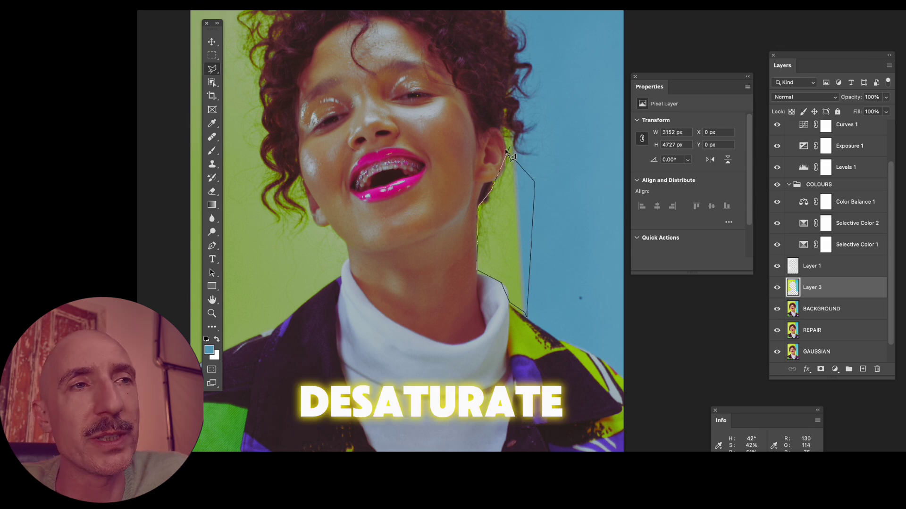
click(821, 310)
key(ctrl+j)
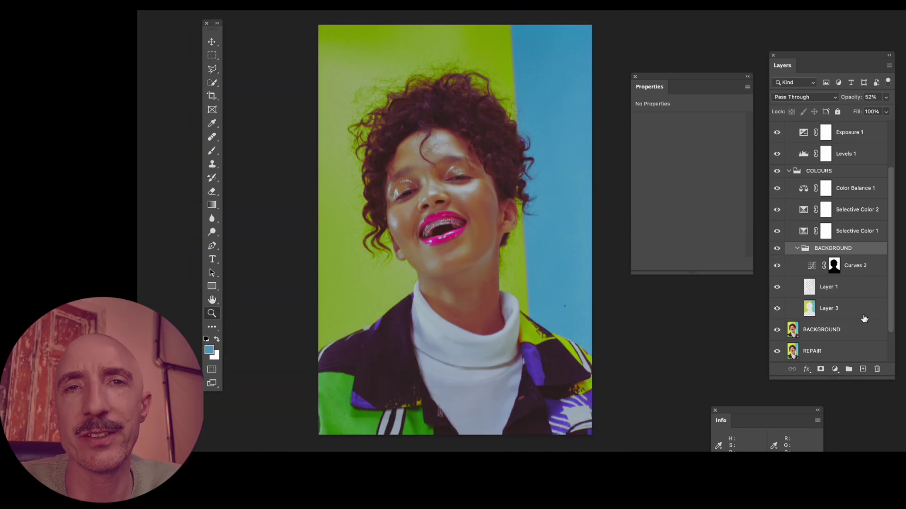
Compare the BACKGROUND group off and on and reduce the group's opacity.
click(777, 249)
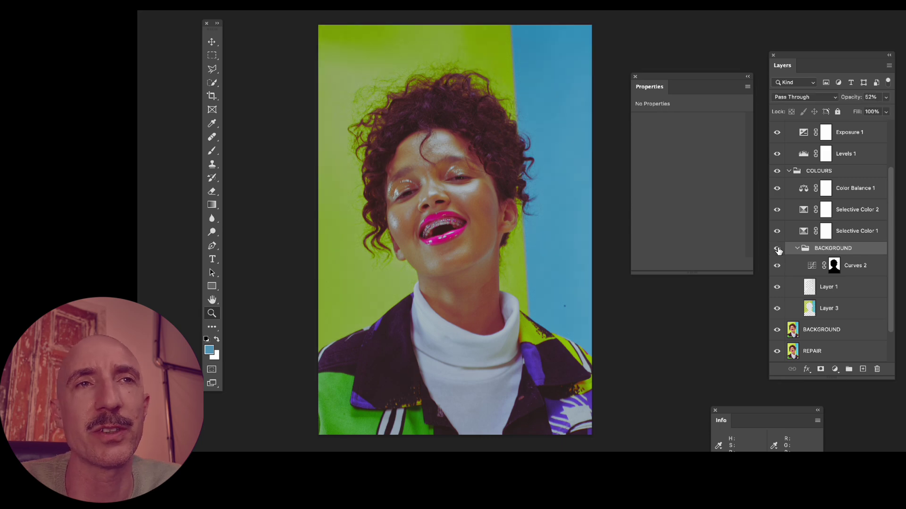
click(793, 249)
click(789, 194)
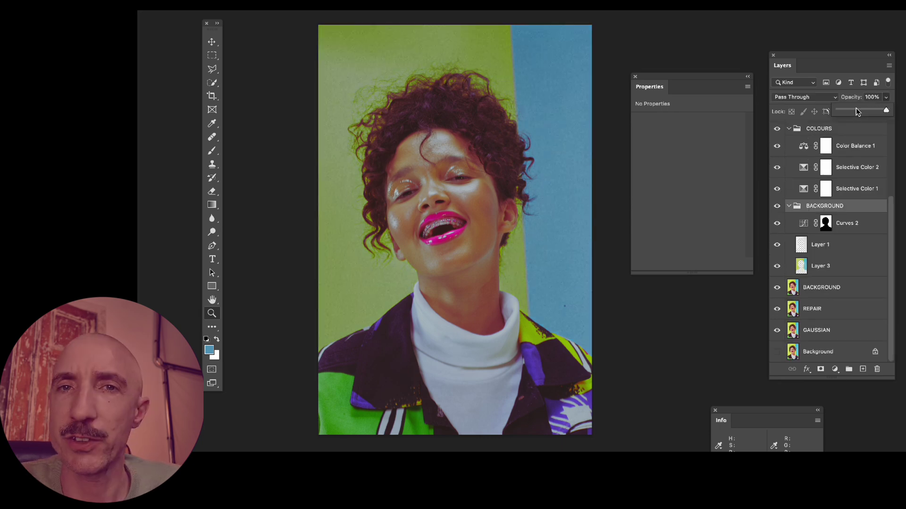
click(855, 109)
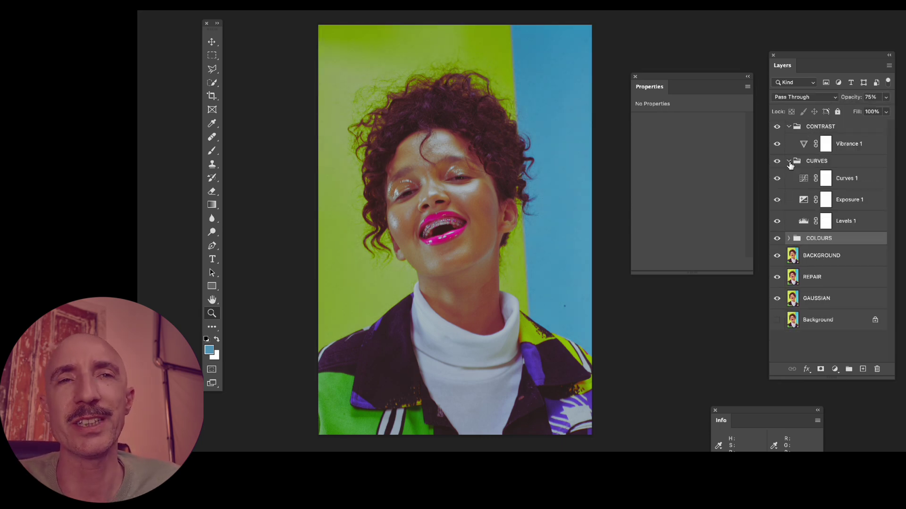
Collapse the CURVES and CONTRAST groups and add a Channel Mixer adjustment in Color blend mode above CONTRAST.
click(789, 139)
click(788, 126)
click(868, 128)
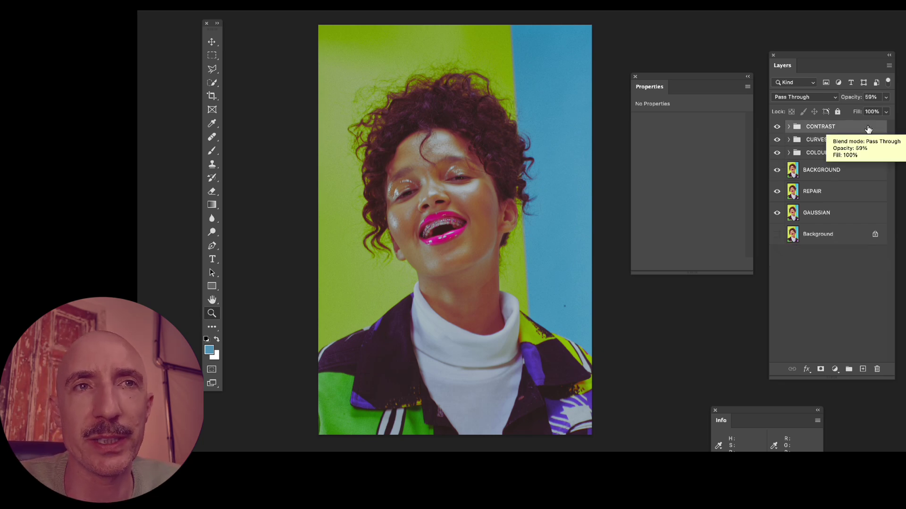
click(834, 369)
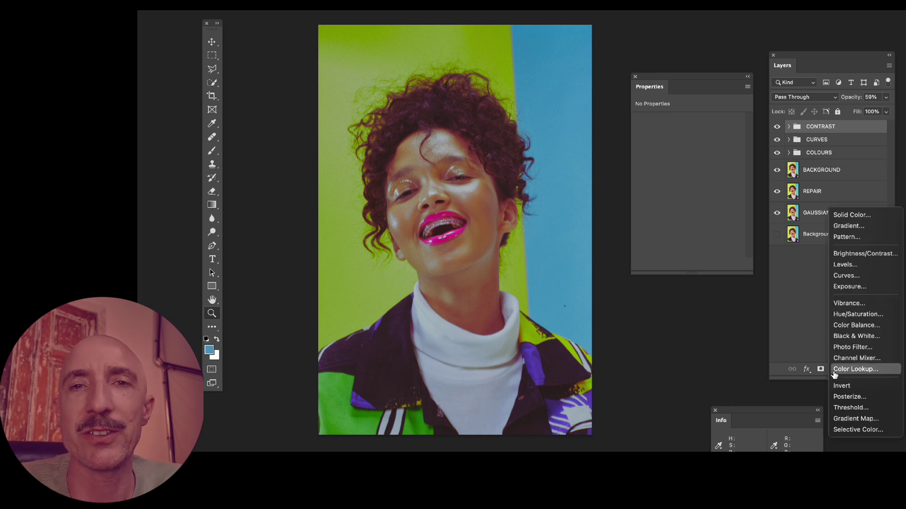
click(841, 359)
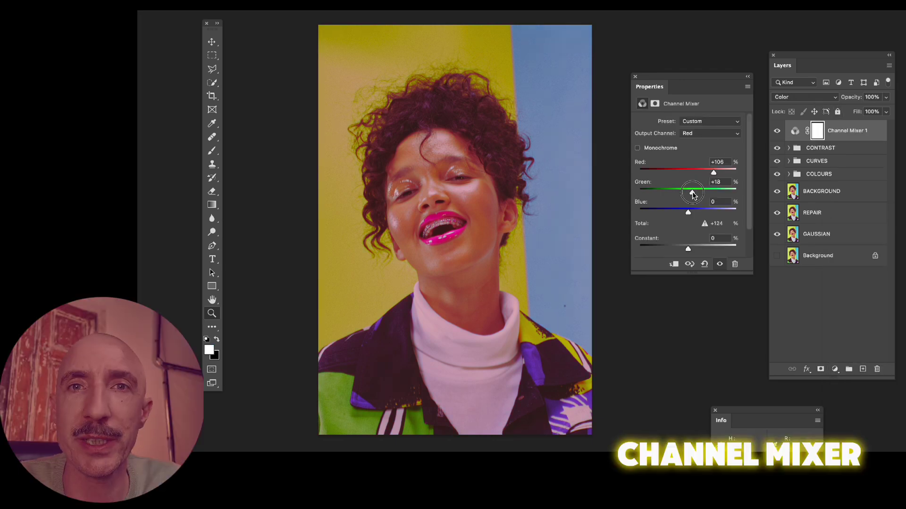
Set the Channel Mixer's Red output to Red +106, Green -16, Blue +3 and its Green output to Red +3, Green +106, Blue +3.
drag(688, 193, 688, 214)
click(710, 133)
click(693, 141)
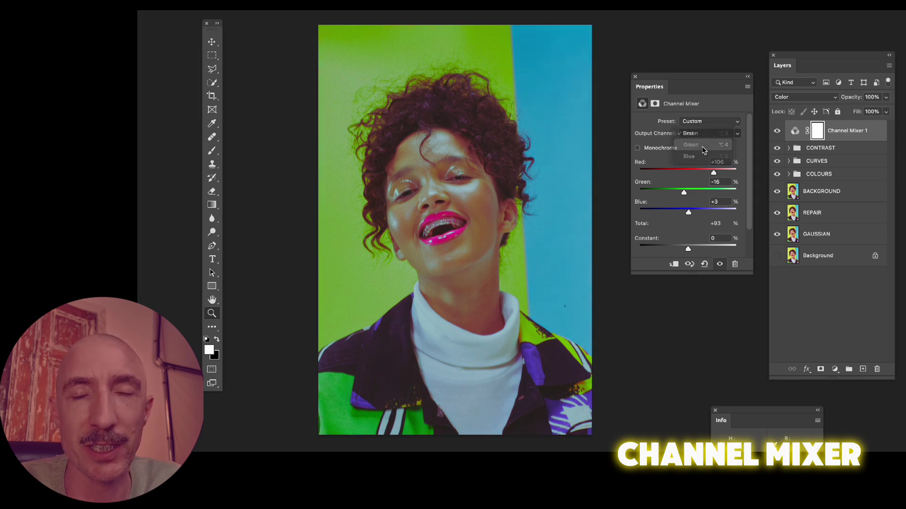
drag(687, 176, 690, 214)
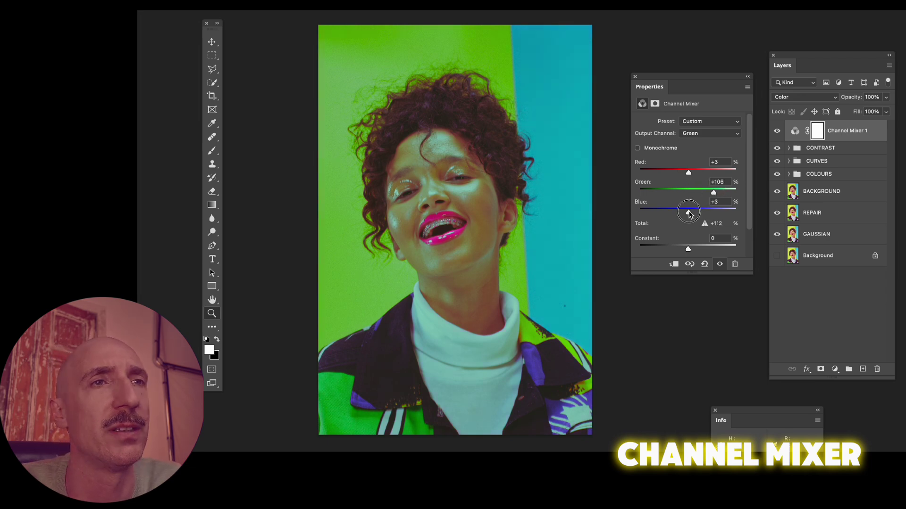
Raise Red to +123 in the Red output channel and lower the Channel Mixer layer's opacity.
click(704, 134)
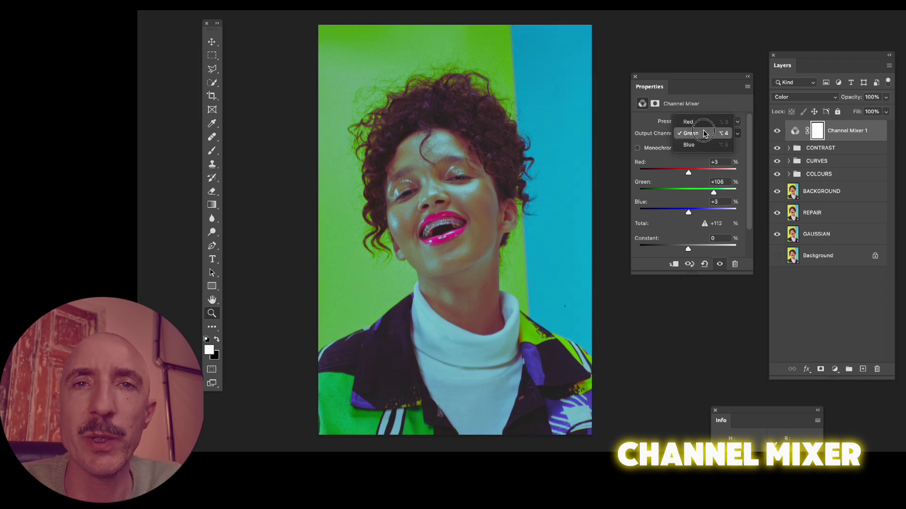
click(689, 122)
drag(714, 176, 718, 175)
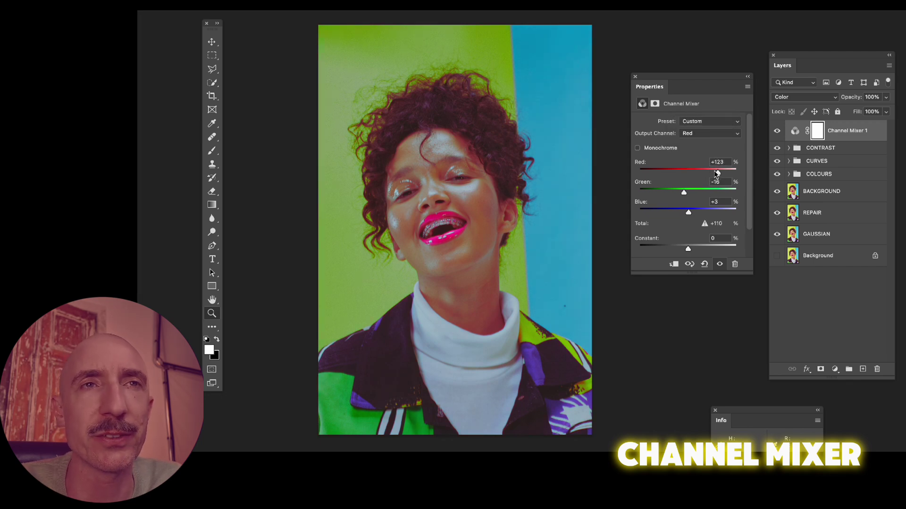
click(886, 97)
drag(887, 110, 856, 116)
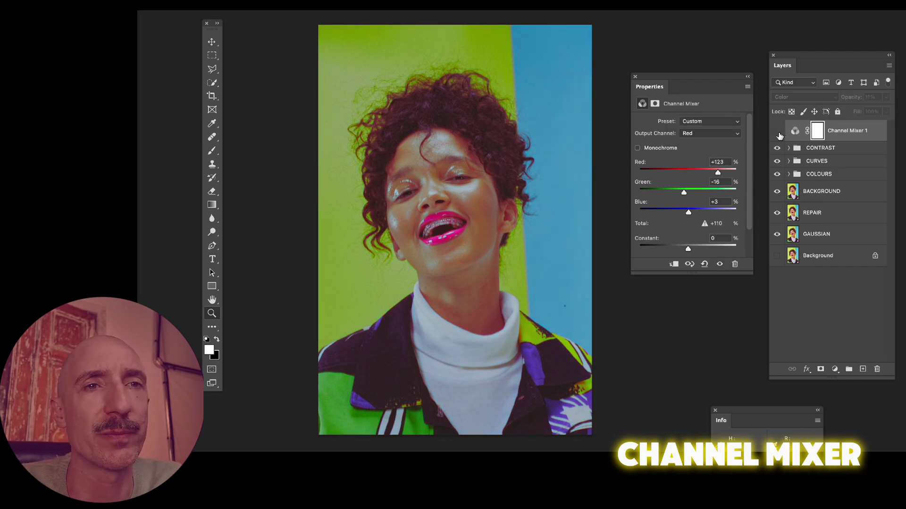
Add a Selective Color adjustment above the Channel Mixer and, for Whites, reduce Black and fine-tune Cyan and Magenta.
click(834, 369)
click(867, 429)
click(689, 137)
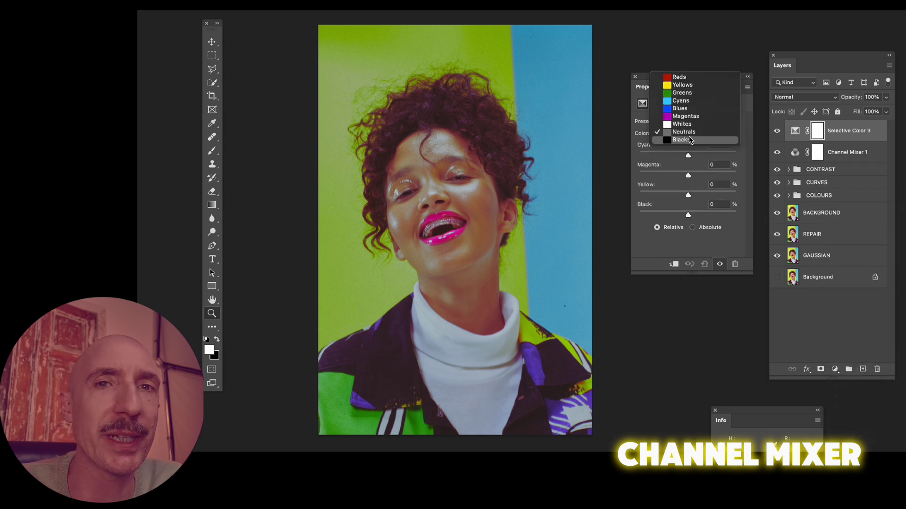
click(688, 125)
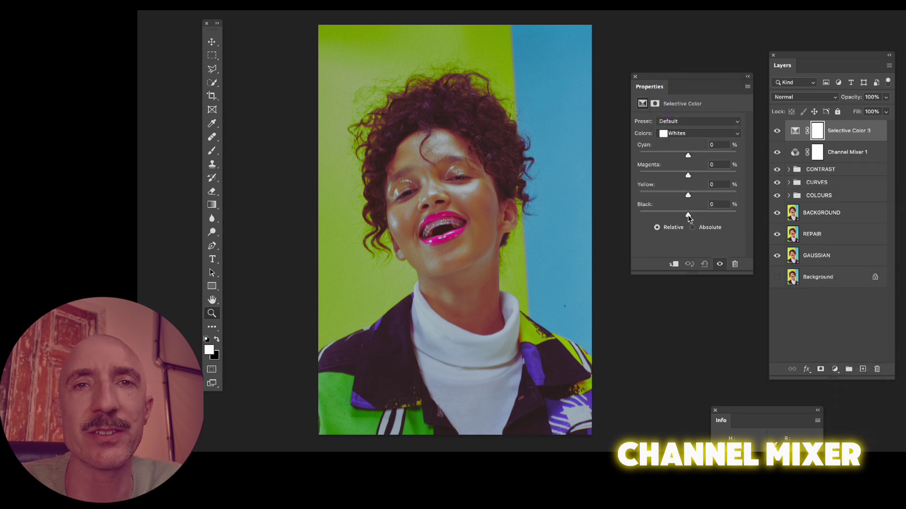
drag(688, 216, 669, 217)
drag(689, 157, 697, 176)
click(689, 196)
Set the Selective Color Blacks to Cyan -9, Magenta +10 and Black -2.
click(689, 134)
click(686, 148)
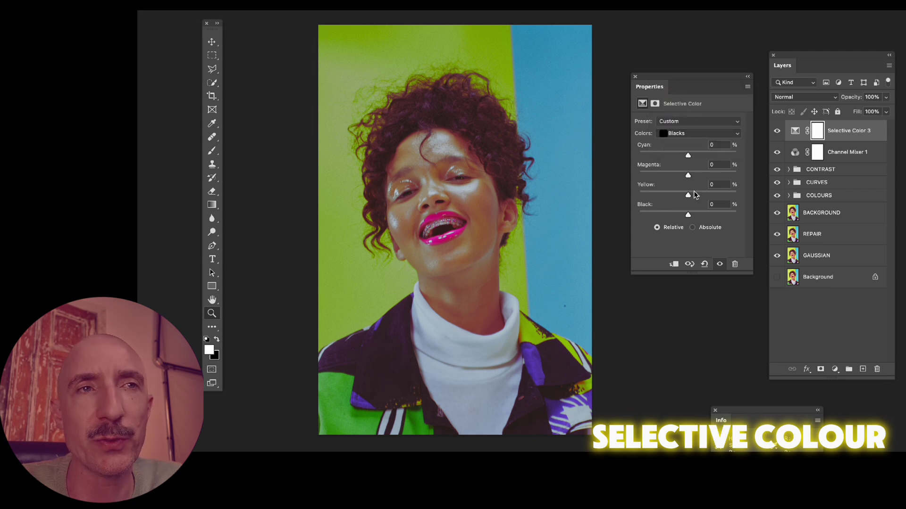
mouse_move(688, 216)
mouse_down()
mouse_move(667, 213)
mouse_move(697, 214)
mouse_move(687, 216)
mouse_up()
mouse_move(687, 175)
mouse_down()
mouse_move(700, 158)
mouse_move(676, 159)
mouse_move(684, 160)
mouse_up()
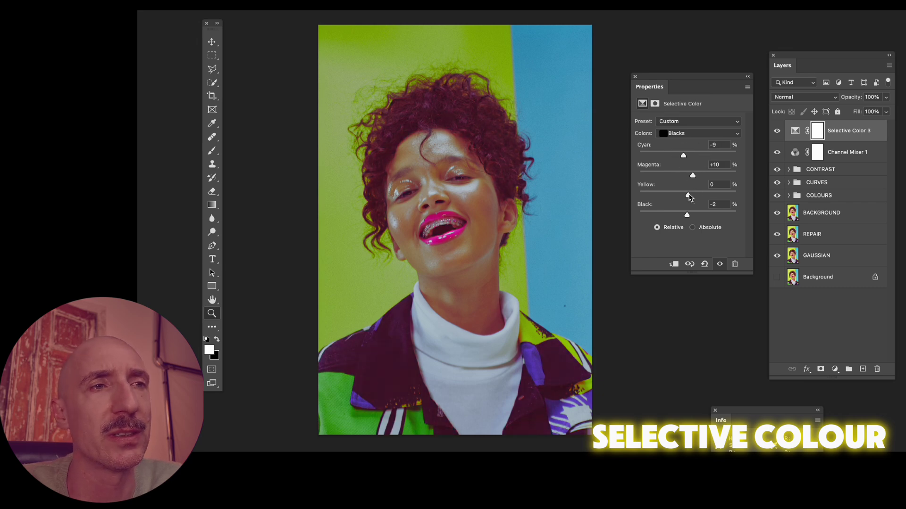
Set the Selective Color Reds to Magenta +18 and Black +27, and lower Cyan slightly.
click(698, 133)
click(679, 71)
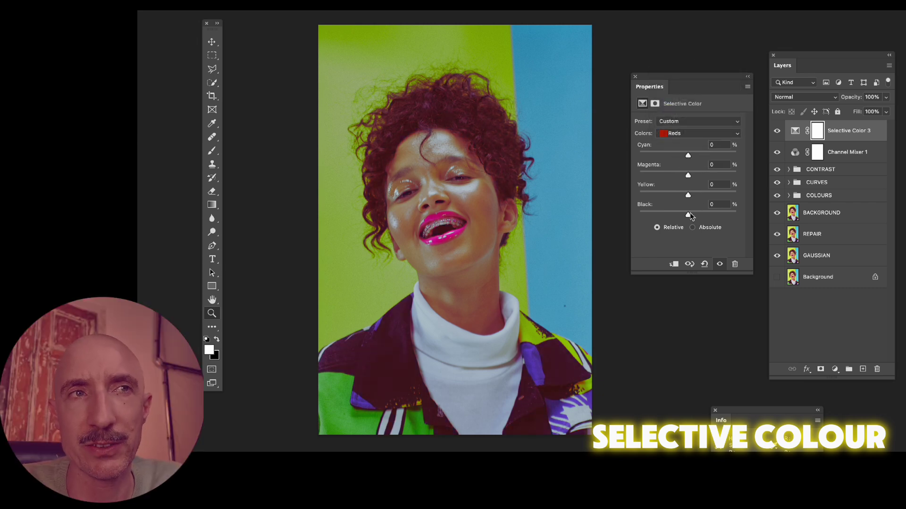
drag(688, 176, 737, 175)
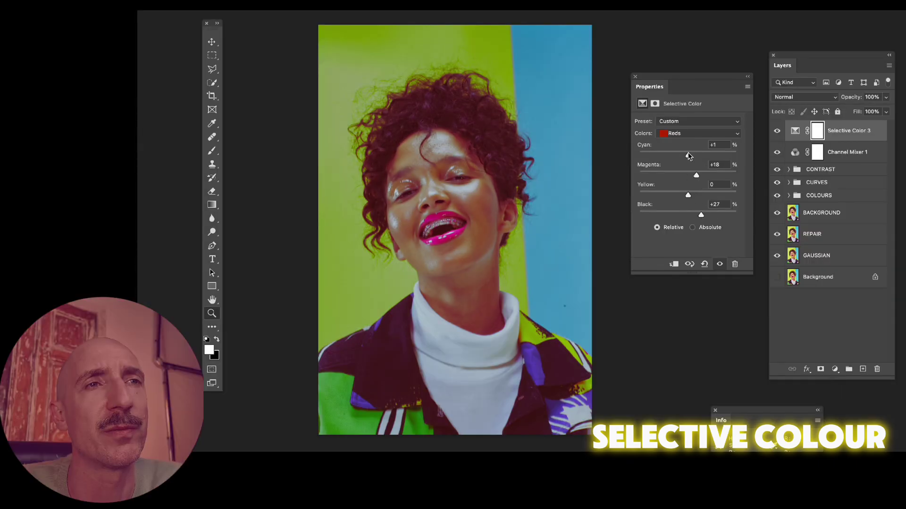
drag(688, 156, 686, 156)
Set the Selective Color Neutrals to Cyan +1, Magenta +3, Yellow +8 and Black -9.
click(696, 133)
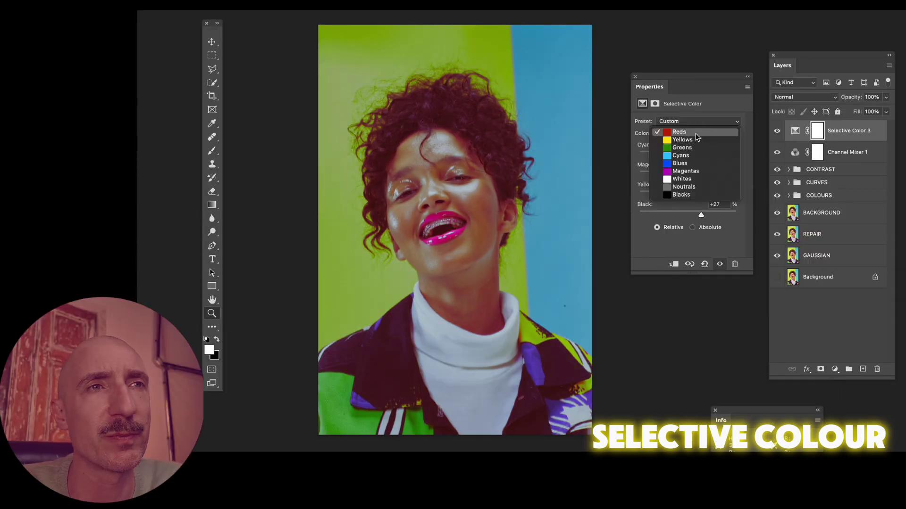
click(695, 193)
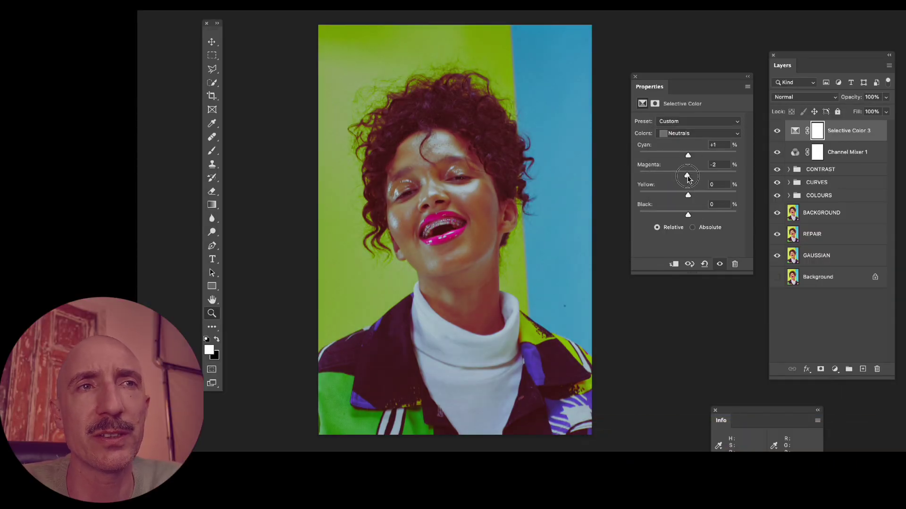
drag(687, 176, 700, 218)
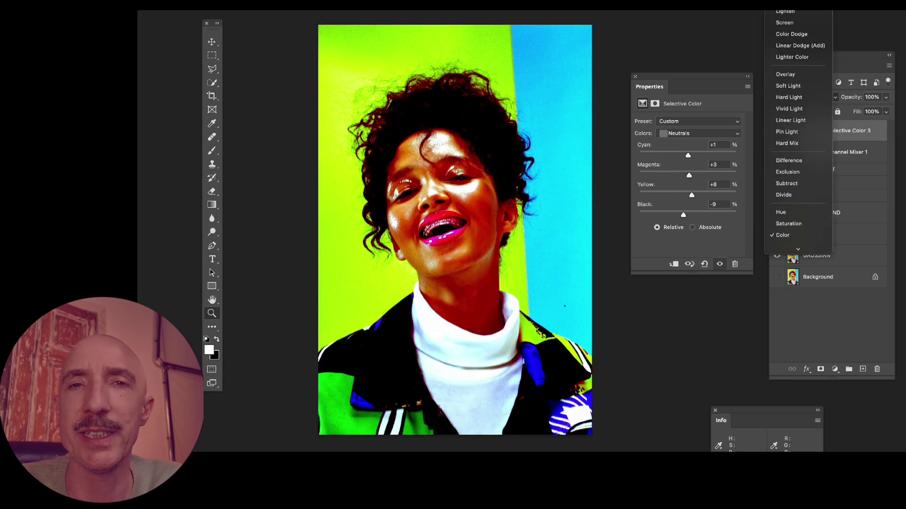
Return the Selective Color 3 layer to Normal blending and lower its opacity to 58%.
click(798, 13)
click(777, 131)
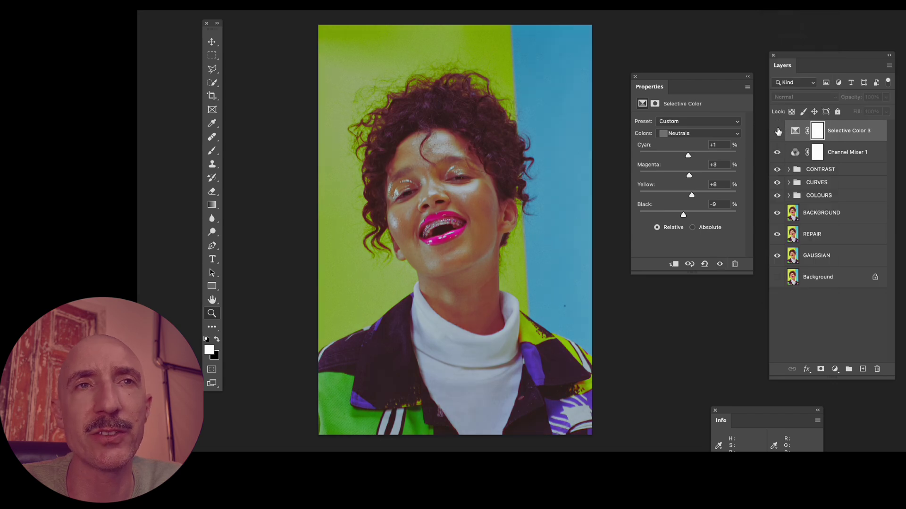
click(777, 131)
click(886, 98)
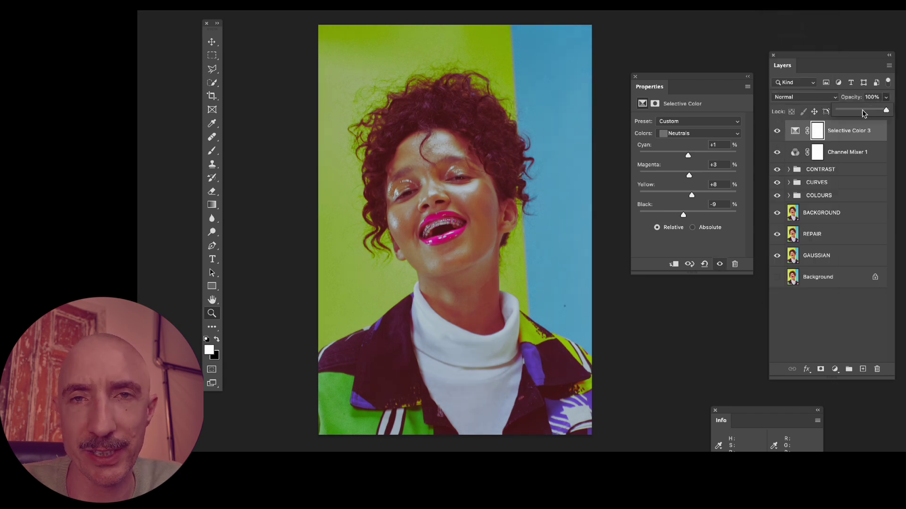
click(849, 153)
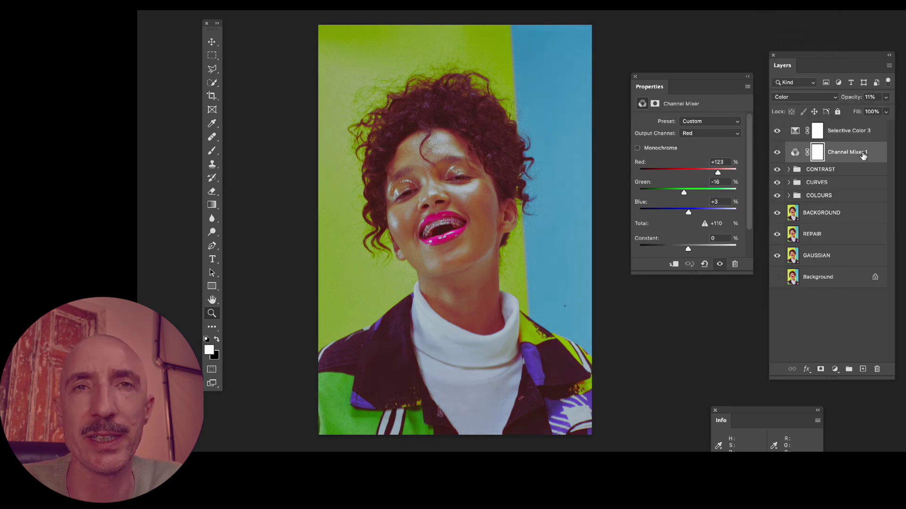
click(856, 139)
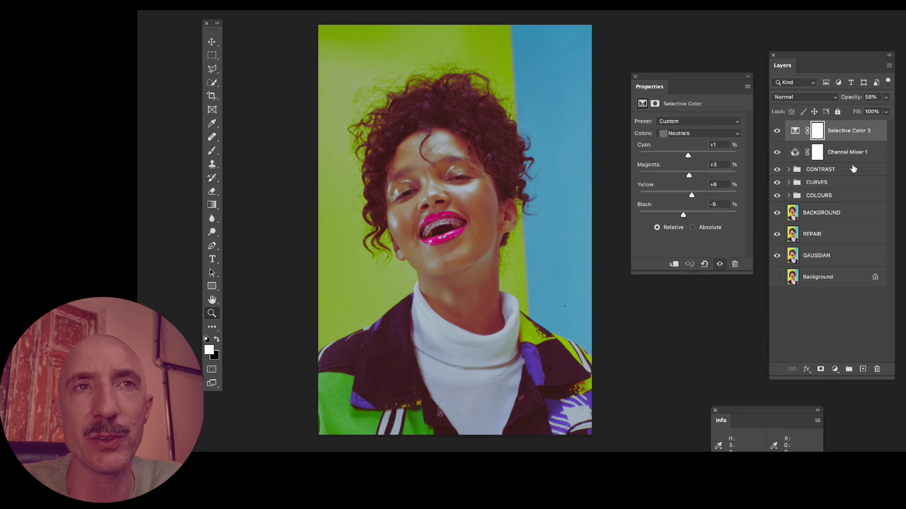
Add a Curves adjustment on top and fade its contrast by moving both endpoints inward, then shape the midtones with extra points.
click(835, 370)
click(857, 271)
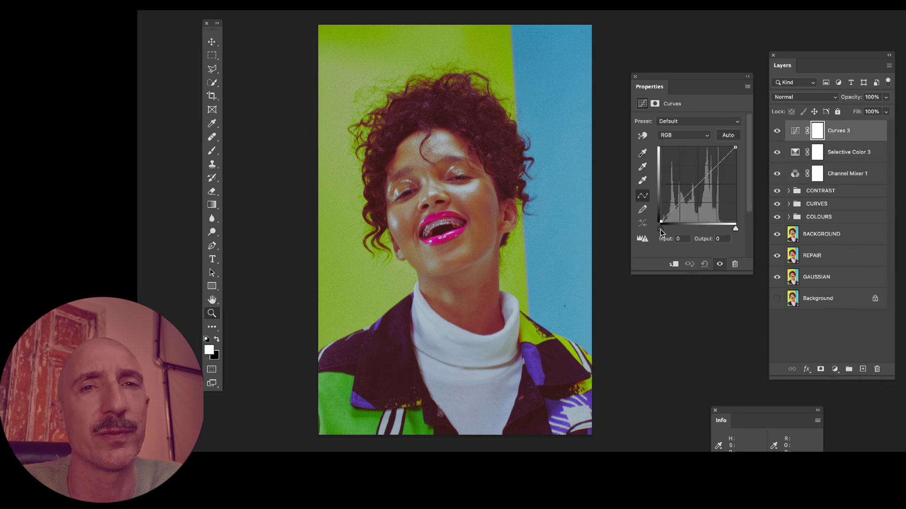
click(661, 230)
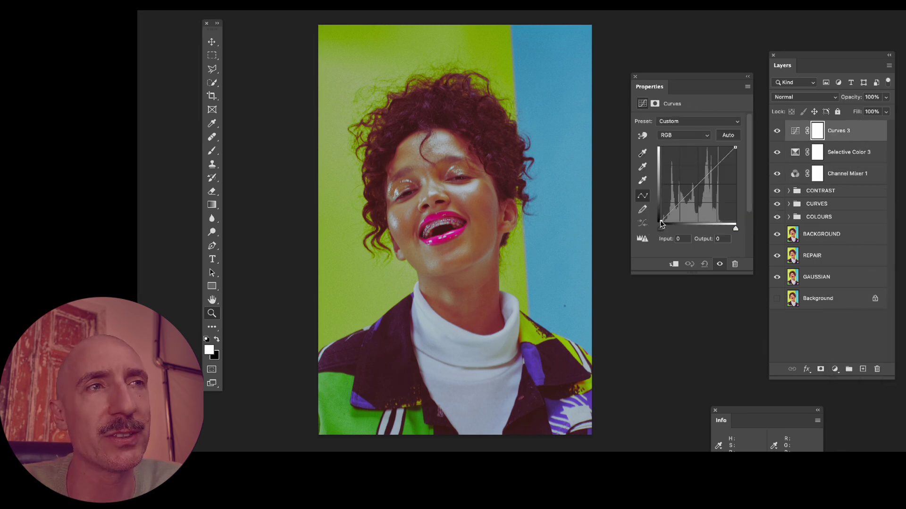
drag(661, 224, 698, 189)
drag(737, 149, 714, 171)
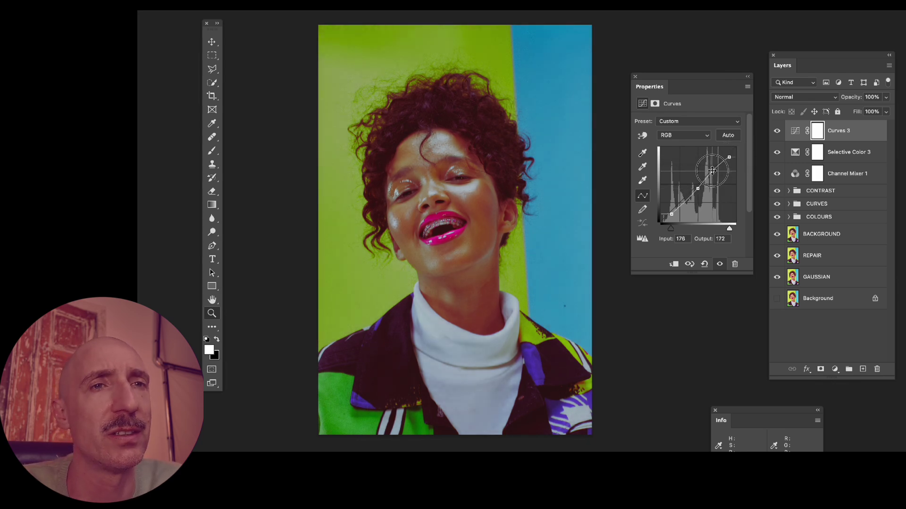
drag(683, 204, 682, 206)
Add a Vibrance adjustment with Vibrance -33 and Saturation +17, and lower the layer's opacity to 53%.
click(834, 369)
click(877, 257)
drag(687, 171, 678, 152)
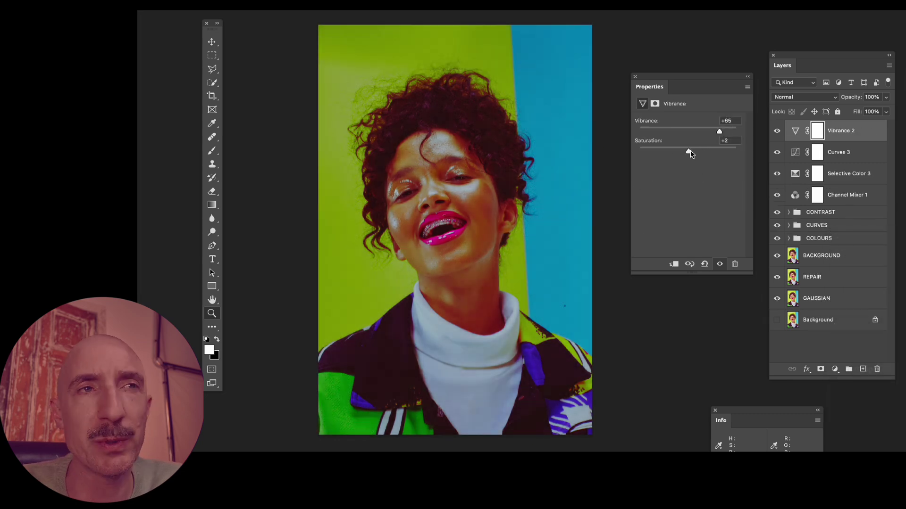
mouse_move(689, 151)
mouse_down()
mouse_move(651, 152)
mouse_move(709, 154)
mouse_move(653, 130)
mouse_move(672, 131)
mouse_move(696, 152)
mouse_up()
click(777, 132)
click(777, 132)
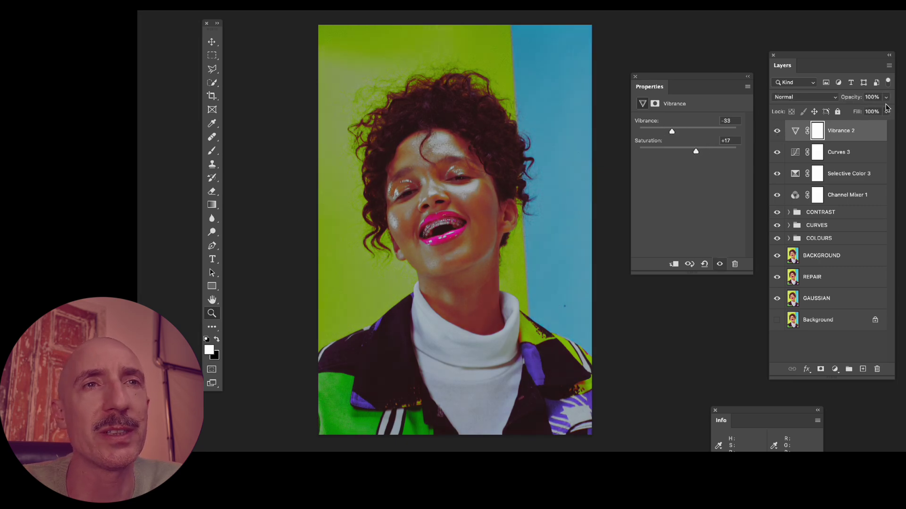
drag(858, 109, 865, 111)
Adjust the Greens in Selective Color 3 and set its Cyans to Cyan -75, Magenta +56, Yellow +66 and Black +70.
click(845, 173)
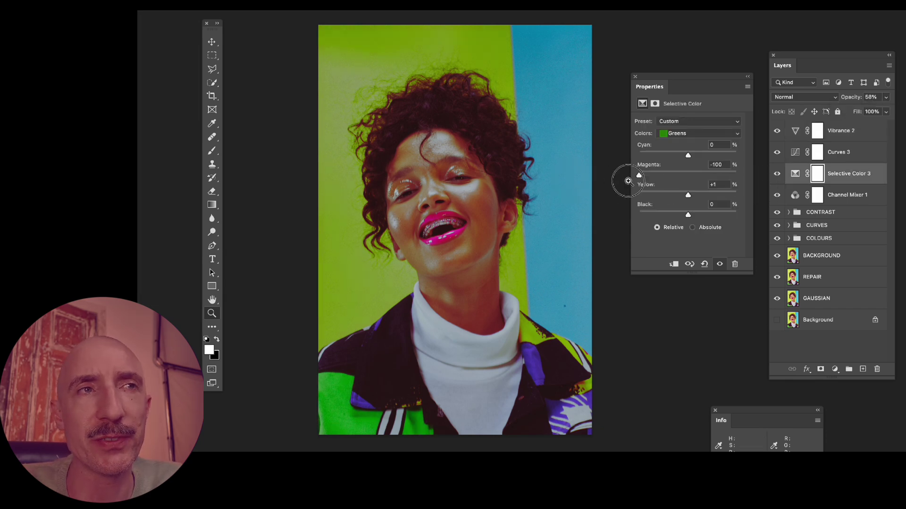
drag(638, 175, 672, 158)
click(686, 136)
click(679, 125)
drag(688, 196, 650, 157)
key(alt+5)
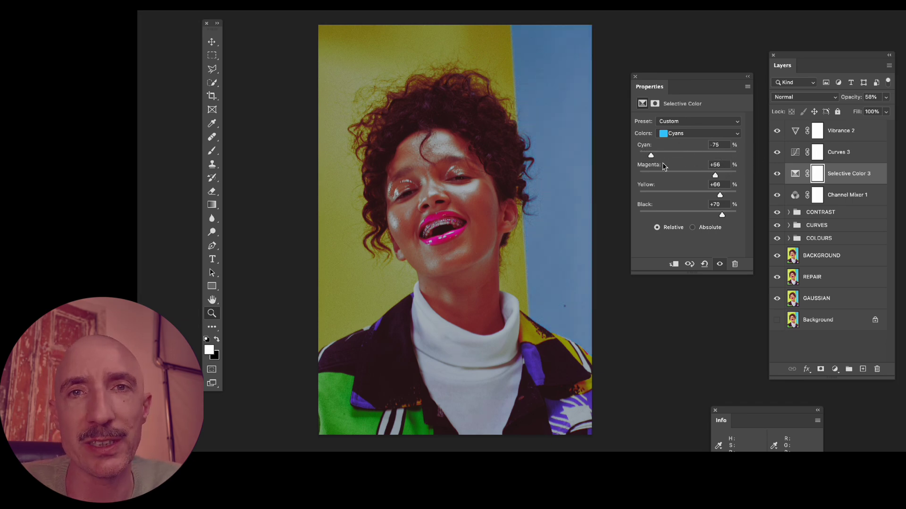
Group the adjustment layers from Vibrance 2 down to Channel Mixer 1.
click(849, 134)
shift+click(862, 196)
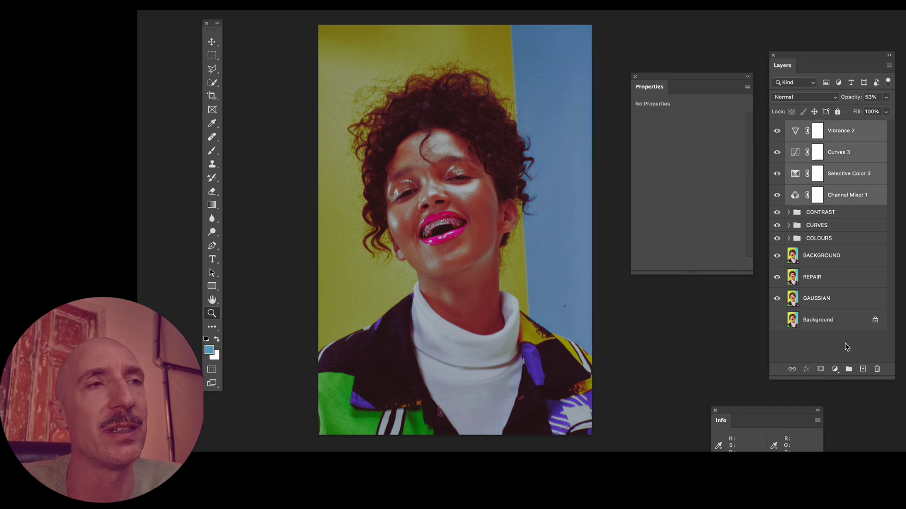
key(ctrl+g)
Compare the image with and without Curves 3, Selective Color 3, Channel Mixer 1 and the CONTRAST group.
click(777, 165)
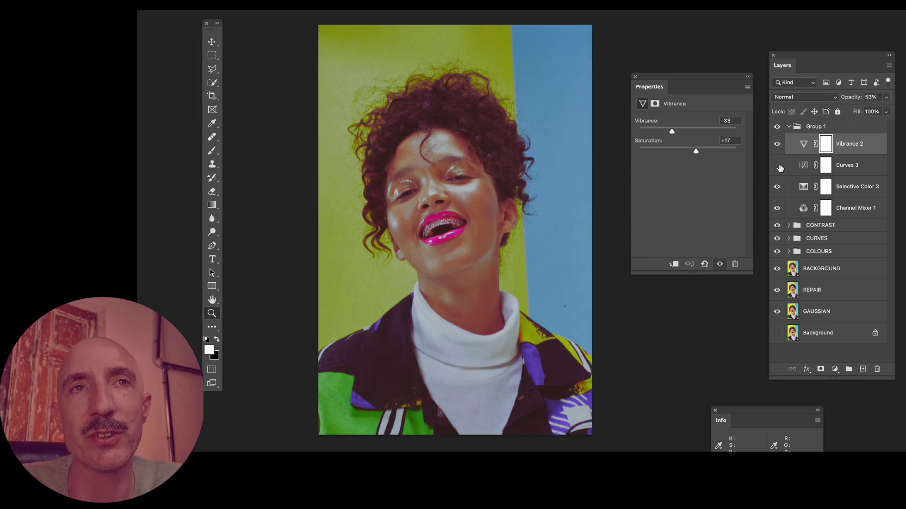
click(777, 165)
click(777, 187)
click(778, 187)
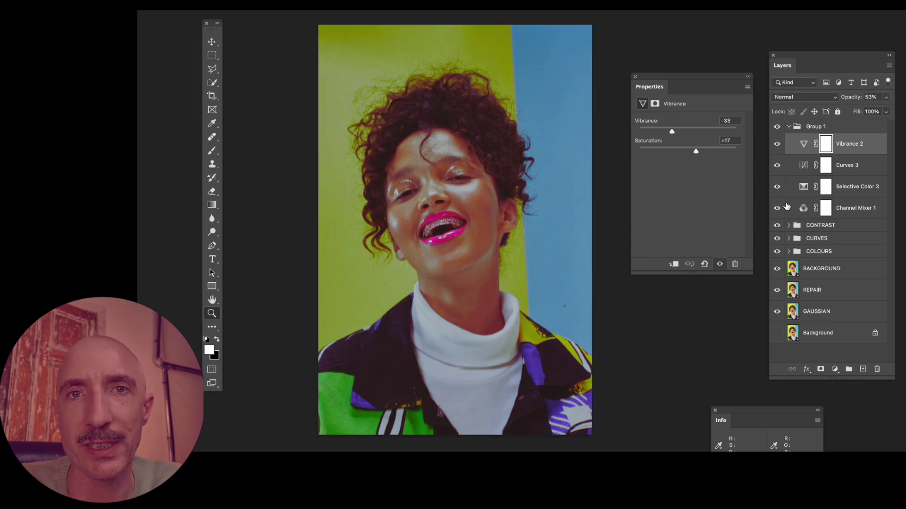
click(777, 208)
click(778, 226)
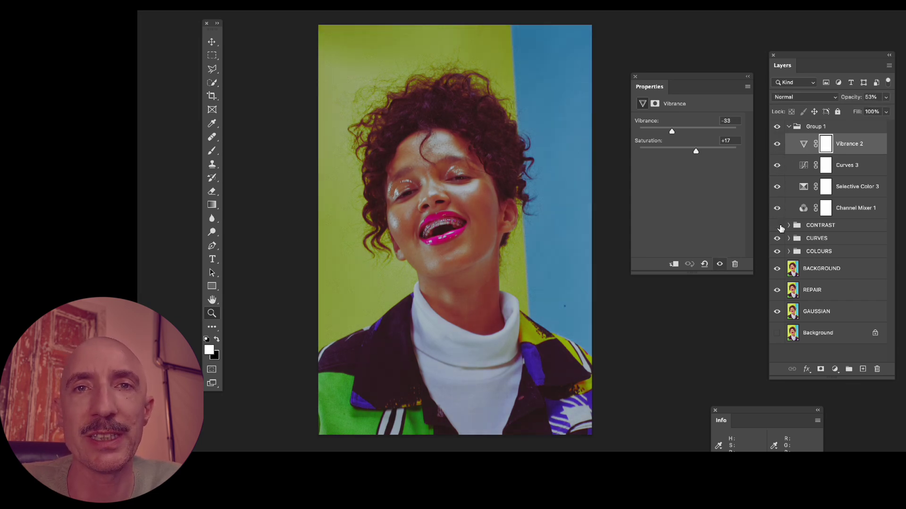
click(778, 225)
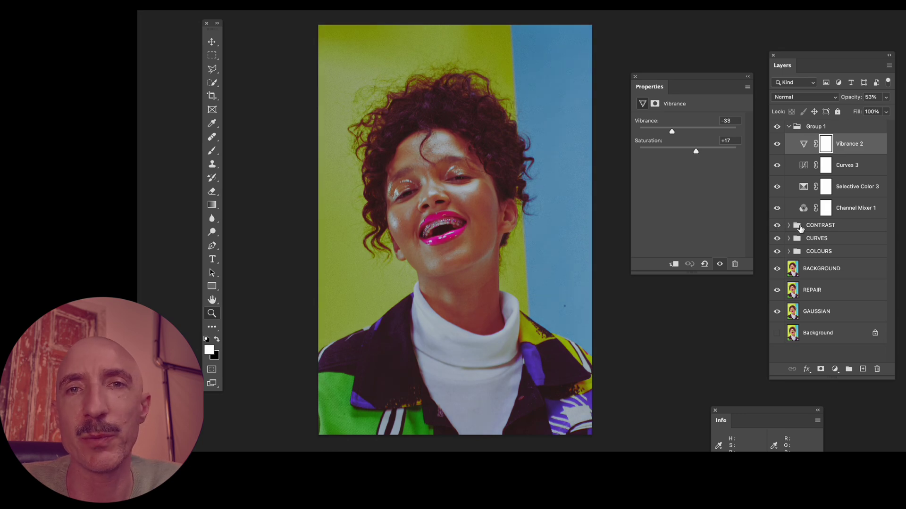
Check the effect of Vibrance 1 in the CONTRAST group and lower its opacity to about 55%.
click(789, 229)
click(789, 226)
click(847, 243)
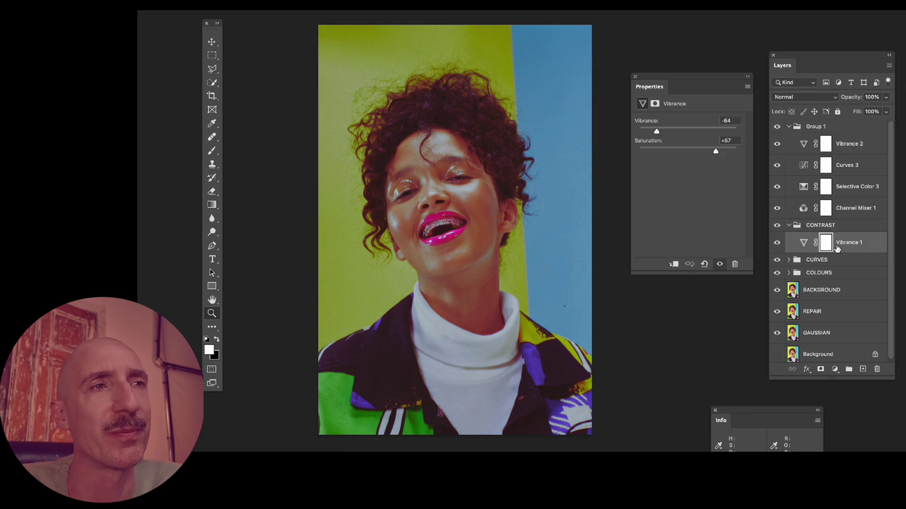
click(778, 243)
click(778, 244)
click(777, 243)
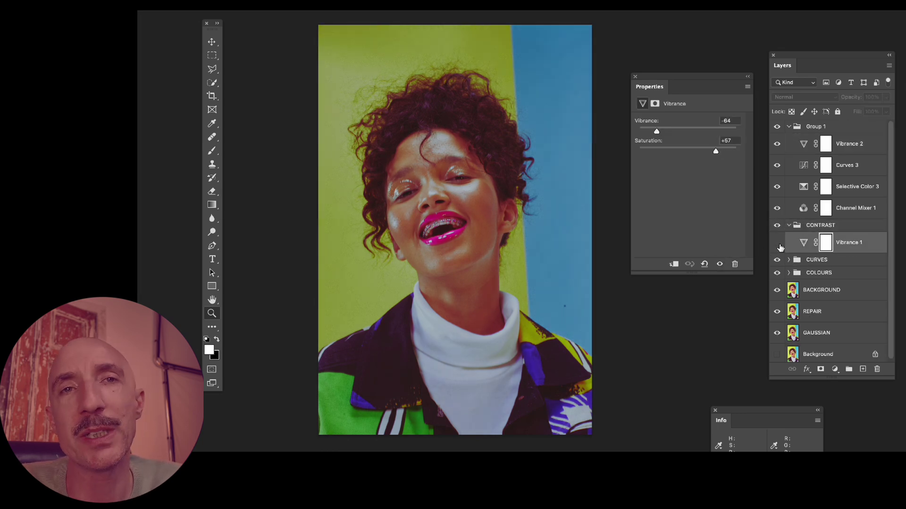
click(777, 242)
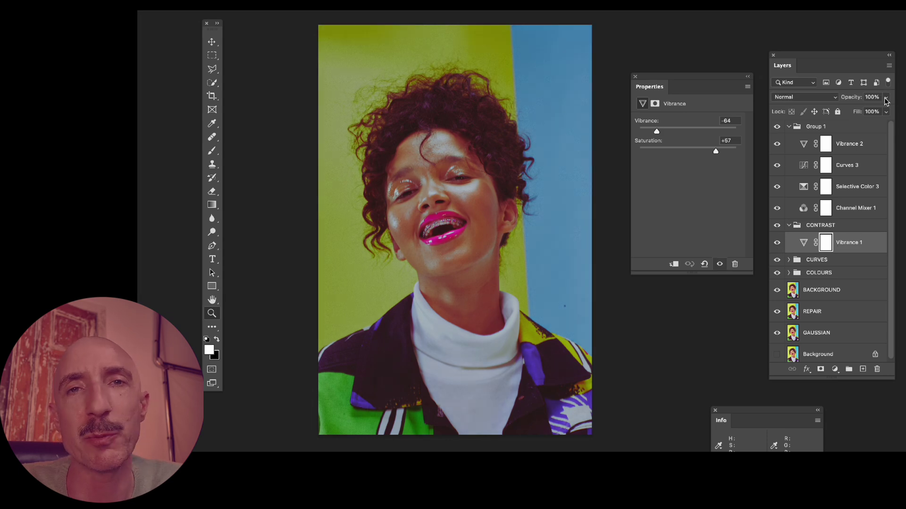
drag(886, 100, 866, 110)
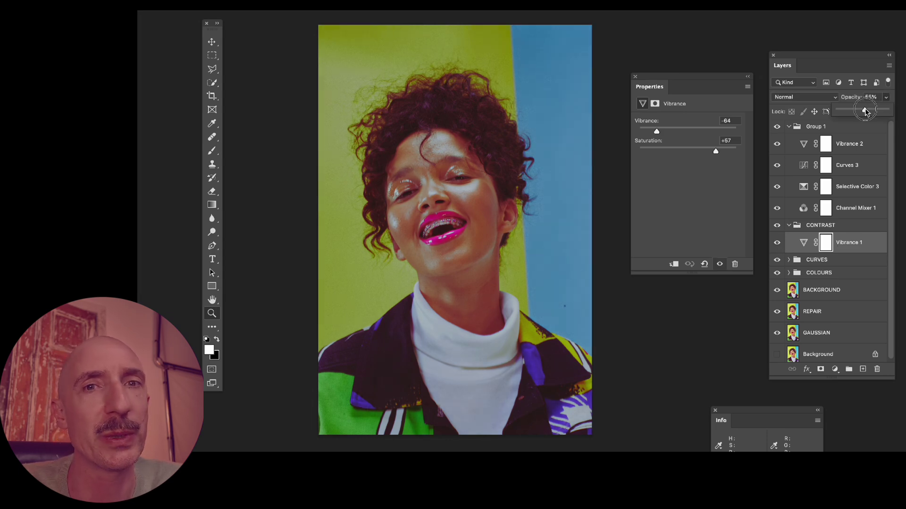
Compare the image with and without the CURVES group and its Curves 1 layer.
click(817, 257)
click(788, 225)
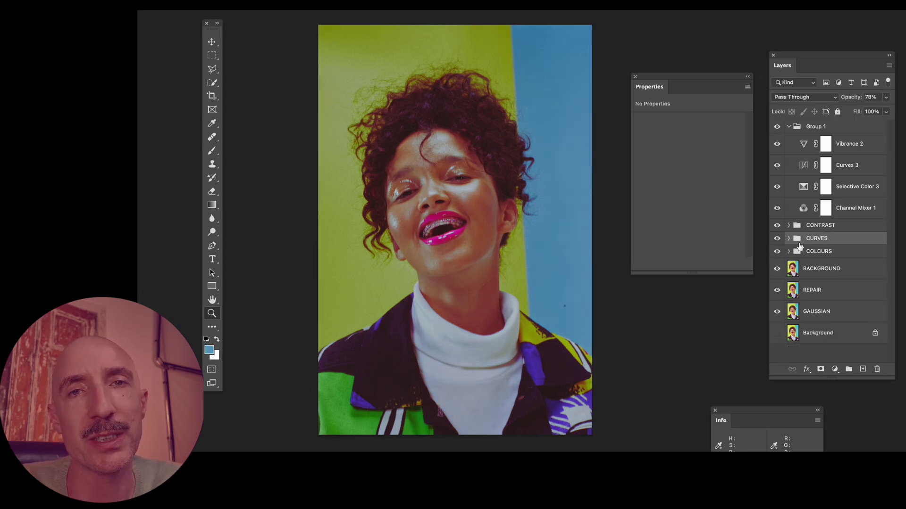
click(777, 238)
click(778, 239)
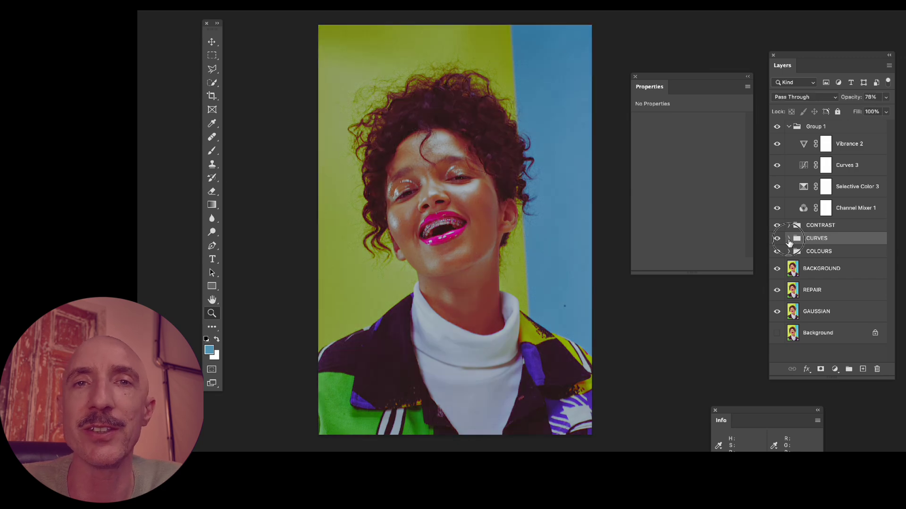
click(788, 238)
click(847, 256)
click(778, 256)
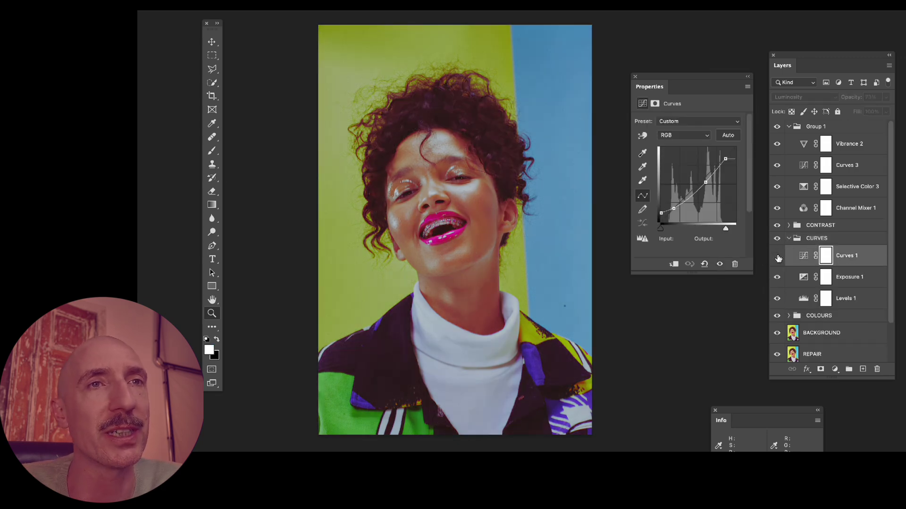
click(777, 257)
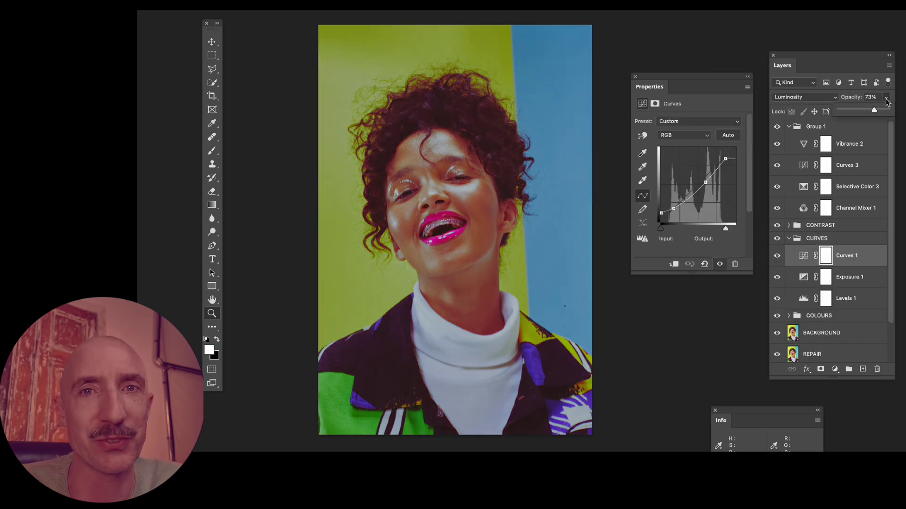
click(797, 298)
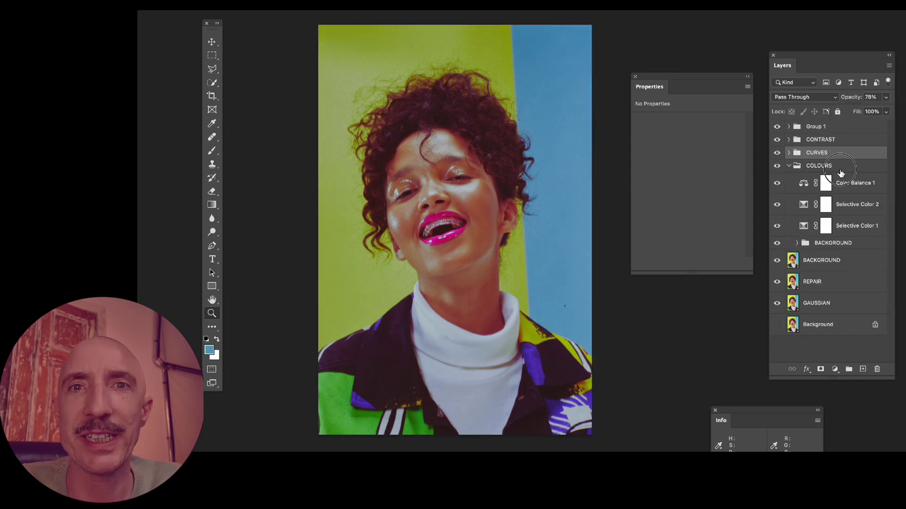
Check the effect of the COLOURS group and fine-tune the midtones of its Color Balance 1 layer.
click(838, 170)
click(776, 168)
click(776, 167)
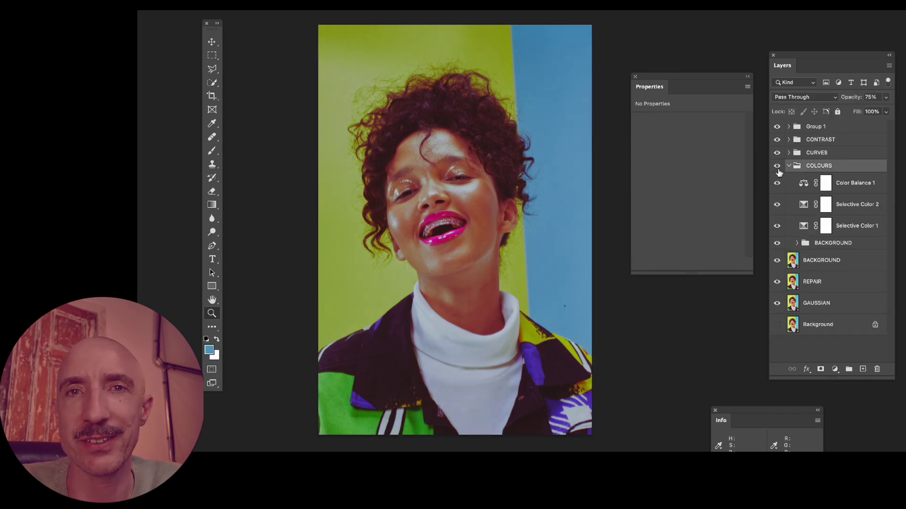
click(855, 187)
click(777, 187)
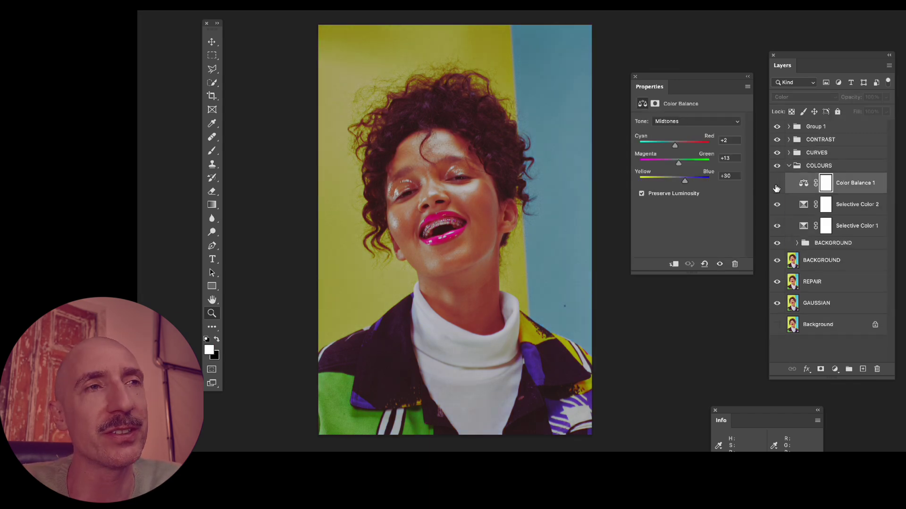
click(776, 185)
click(803, 184)
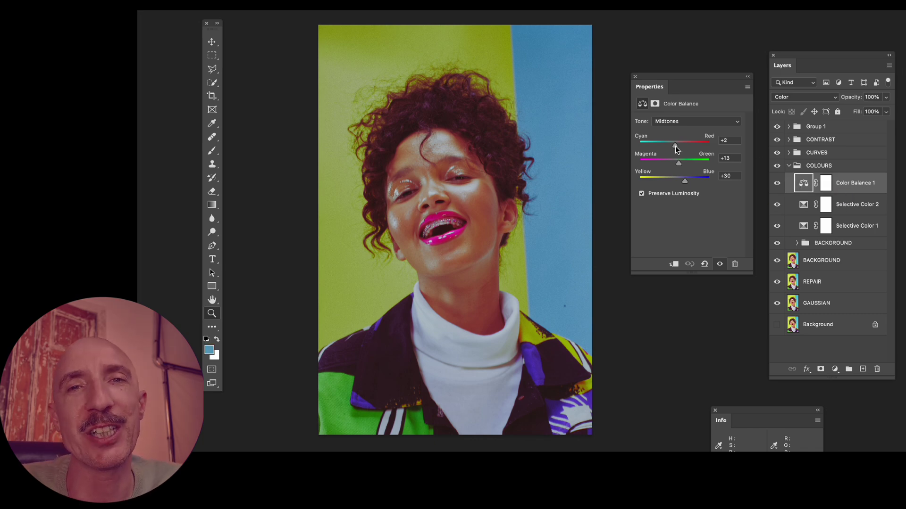
drag(675, 146, 651, 155)
Reduce Yellow and increase Black in Selective Color 2, and collapse the COLOURS group.
click(857, 205)
drag(688, 196, 661, 196)
drag(688, 215, 702, 215)
click(864, 227)
click(788, 166)
click(819, 165)
Group all layers from GAUSSIAN up to Group 1 as FINAL and select the original Background layer.
click(840, 183)
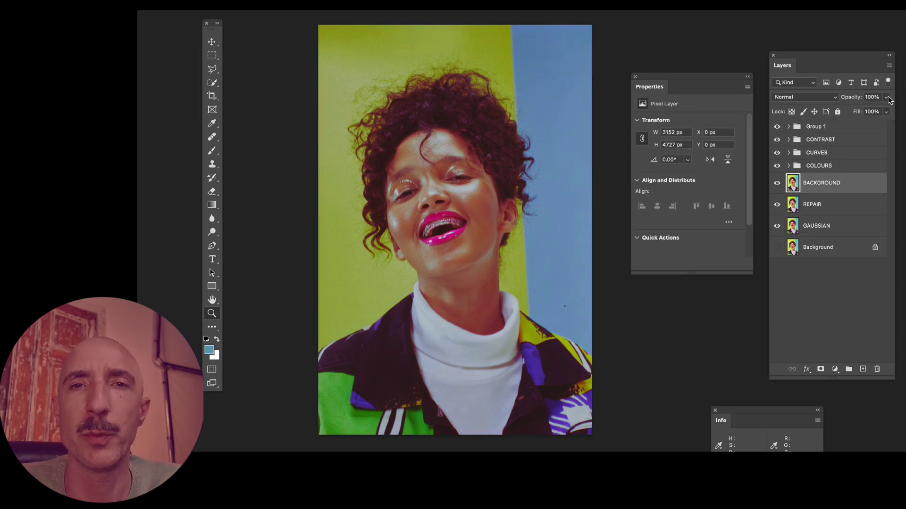
key(alt+bracketleft)
key(alt+bracketleft)
scroll(438, 160, up, 2)
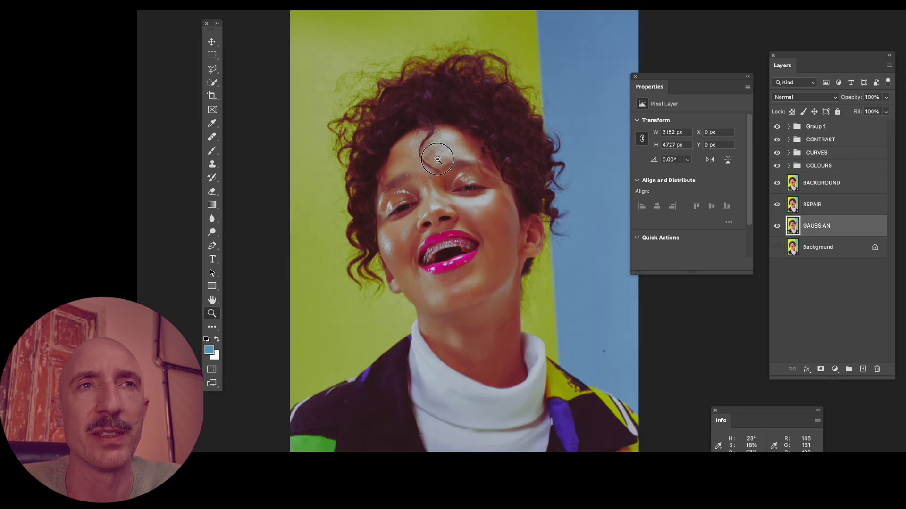
click(471, 184)
alt+click(494, 204)
click(495, 193)
alt+click(499, 180)
alt+click(499, 180)
shift+click(839, 128)
key(super+g)
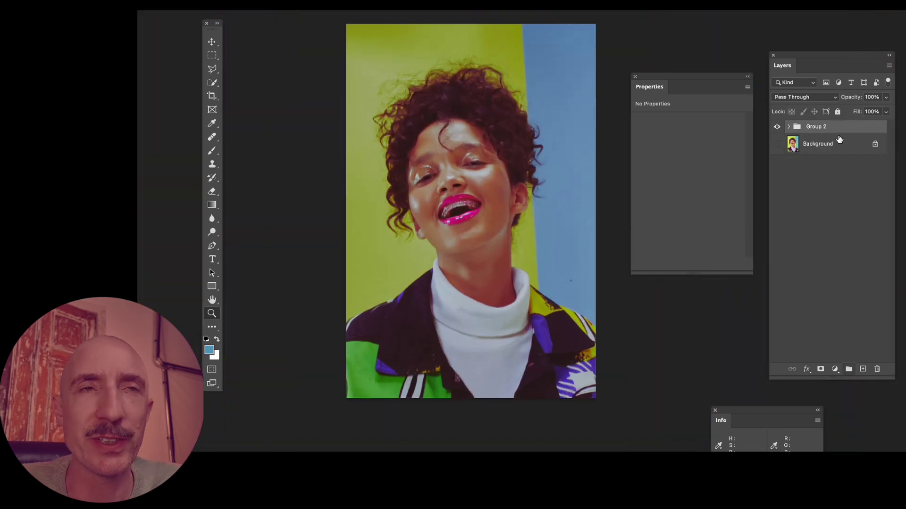
click(844, 146)
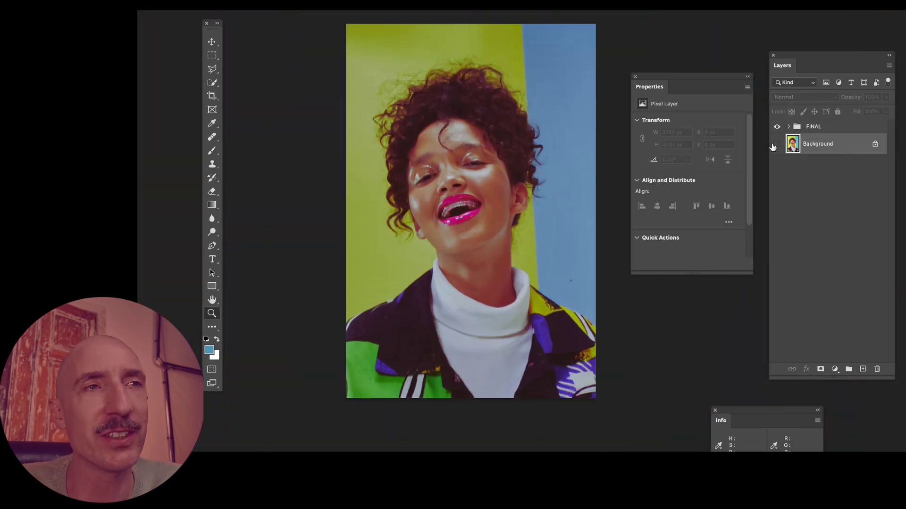
Compare the original Background with the FINAL group's grade in a close-up of the face.
alt+click(776, 144)
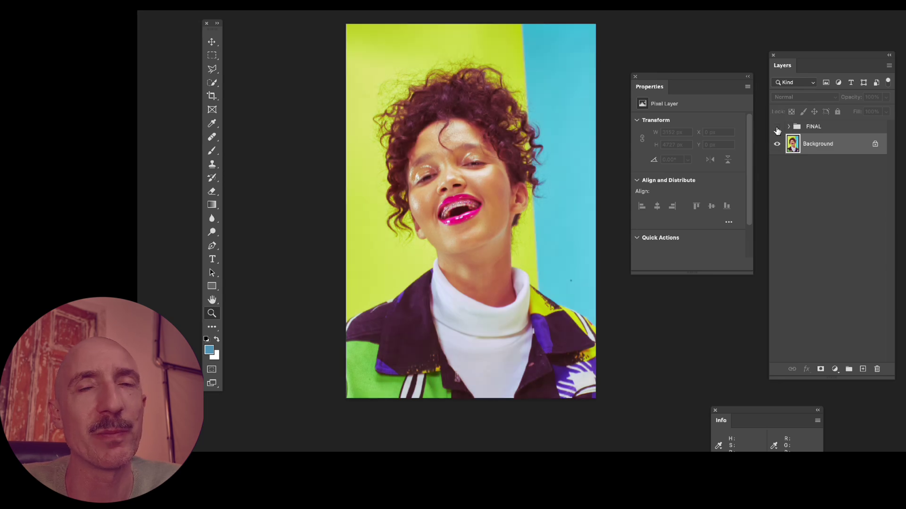
scroll(459, 215, up, 4)
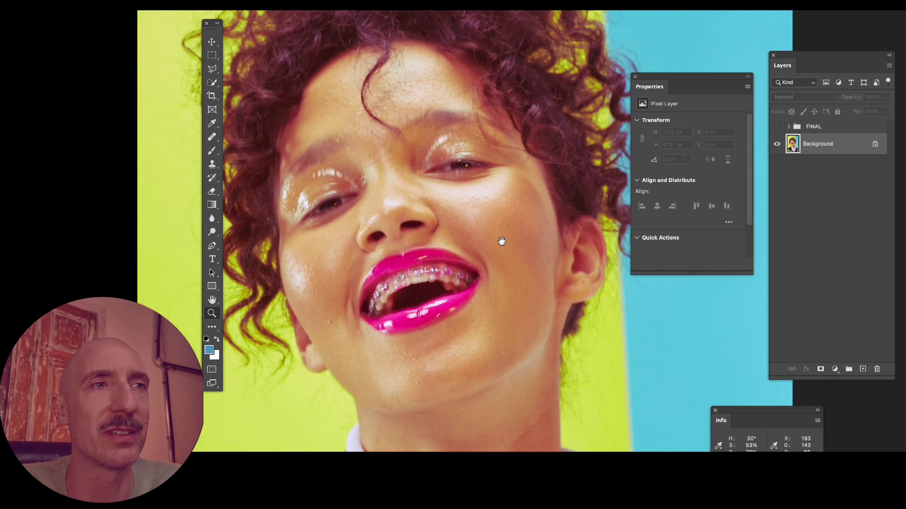
click(777, 126)
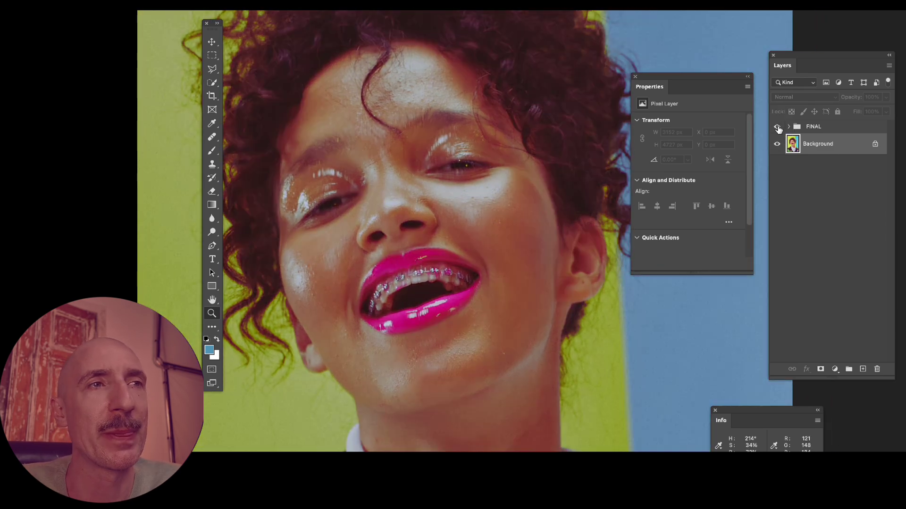
click(777, 126)
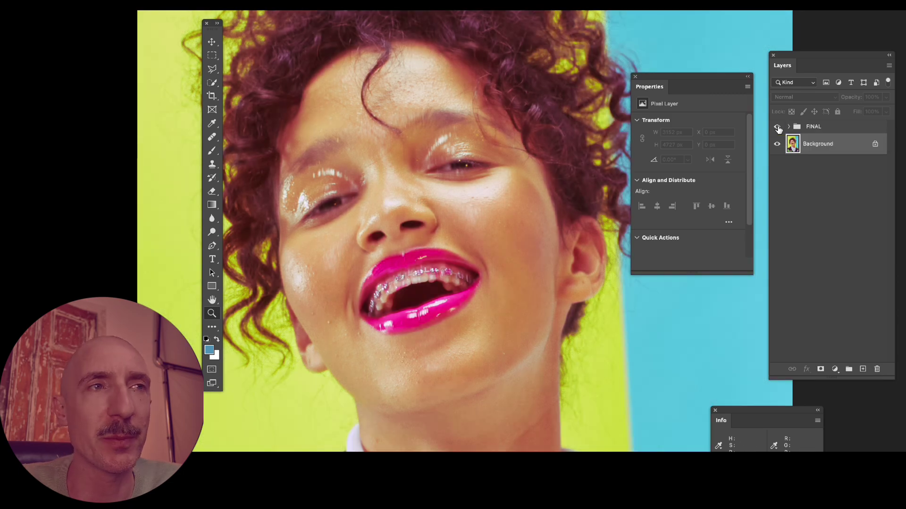
click(777, 127)
Compare the whole portrait with and without the FINAL group, leaving the group shown.
alt+click(500, 191)
drag(500, 191, 486, 191)
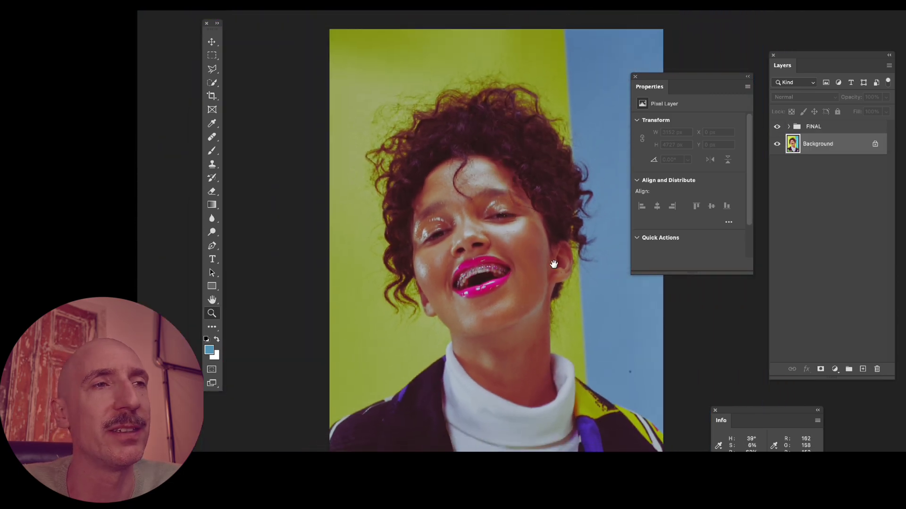
drag(582, 286, 515, 275)
drag(571, 301, 500, 294)
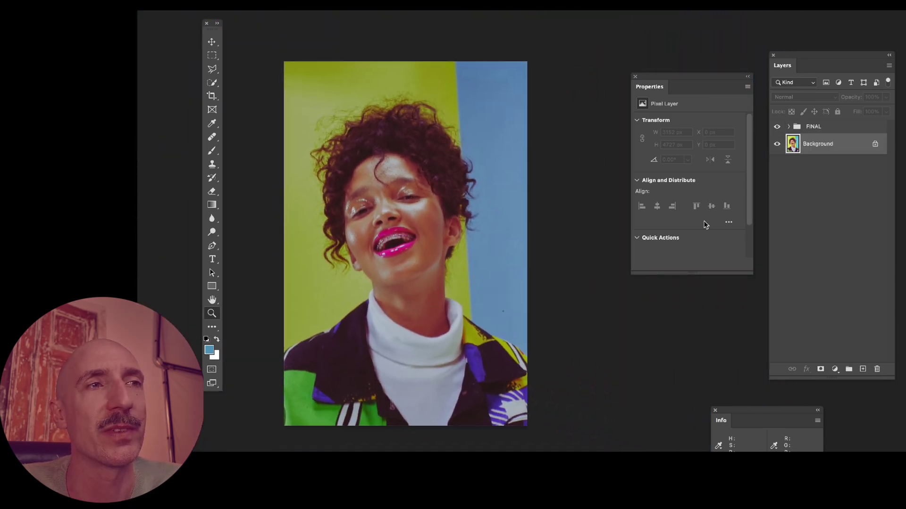
click(778, 128)
click(778, 128)
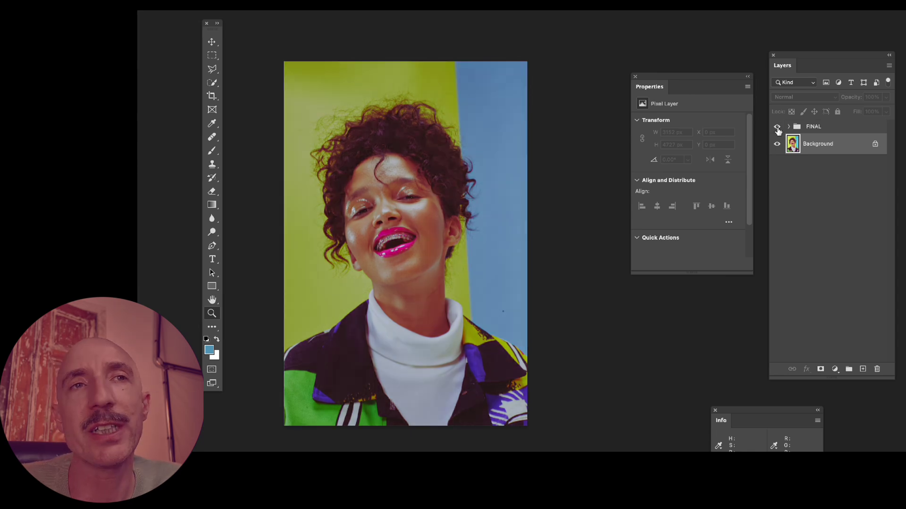